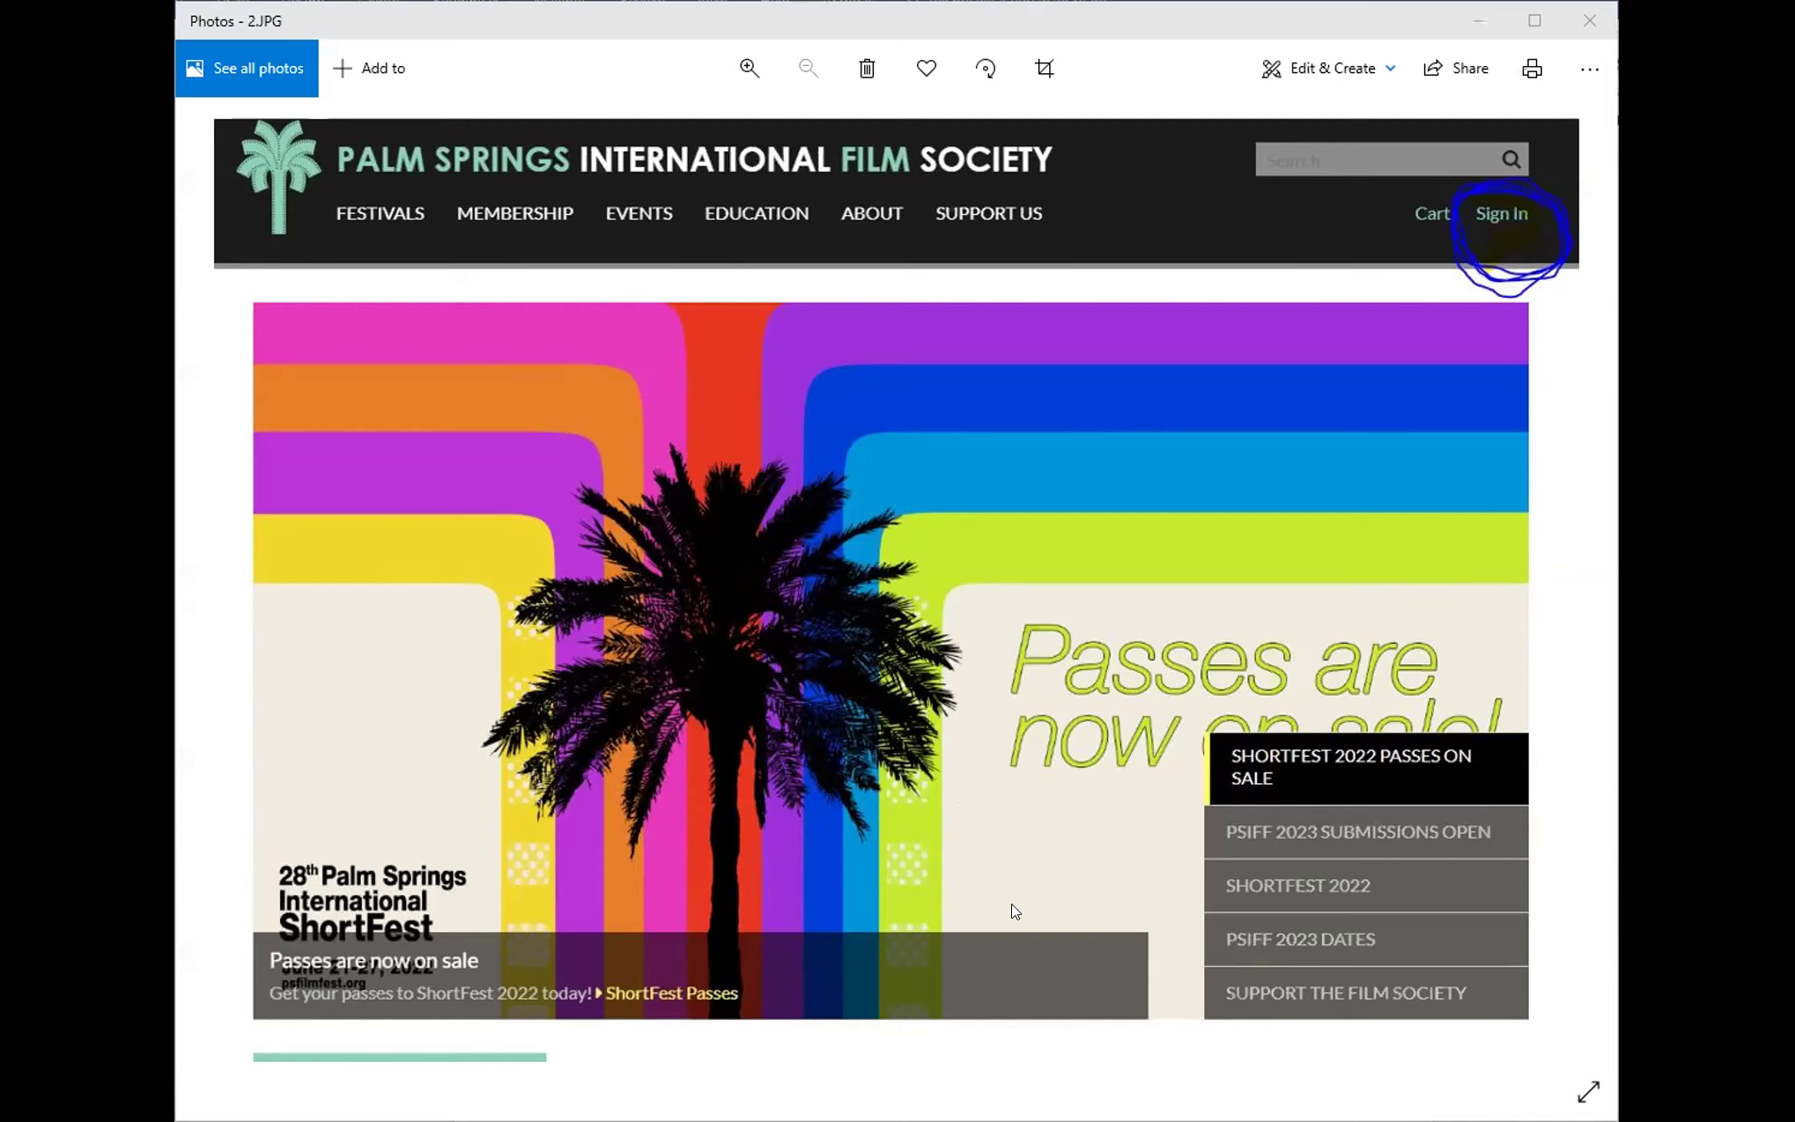
Step: Advance the Photos viewer from 2.JPG to 3.JPG, the sign-in dialog screenshot
key(Right)
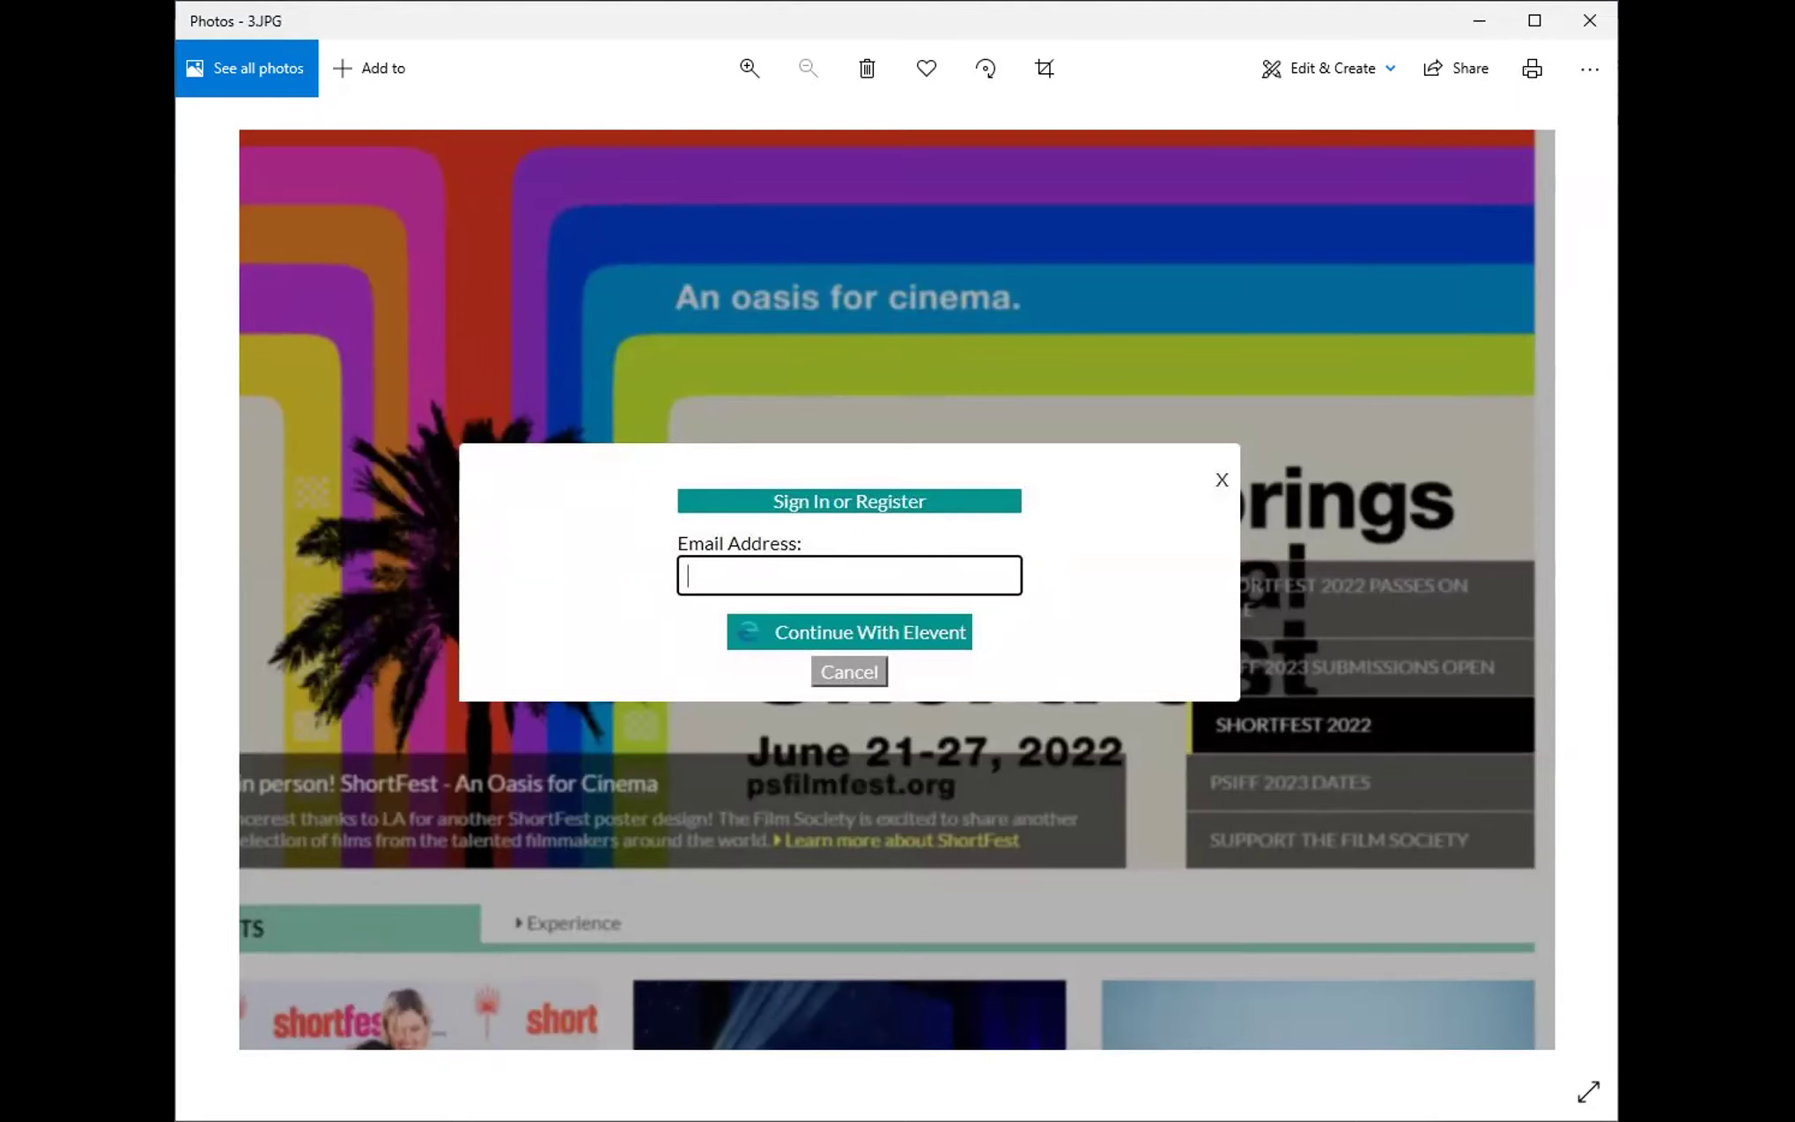
Step: Show the registration form in 4.JPG, then switch to the signed-in film society site in Chrome
key(Right)
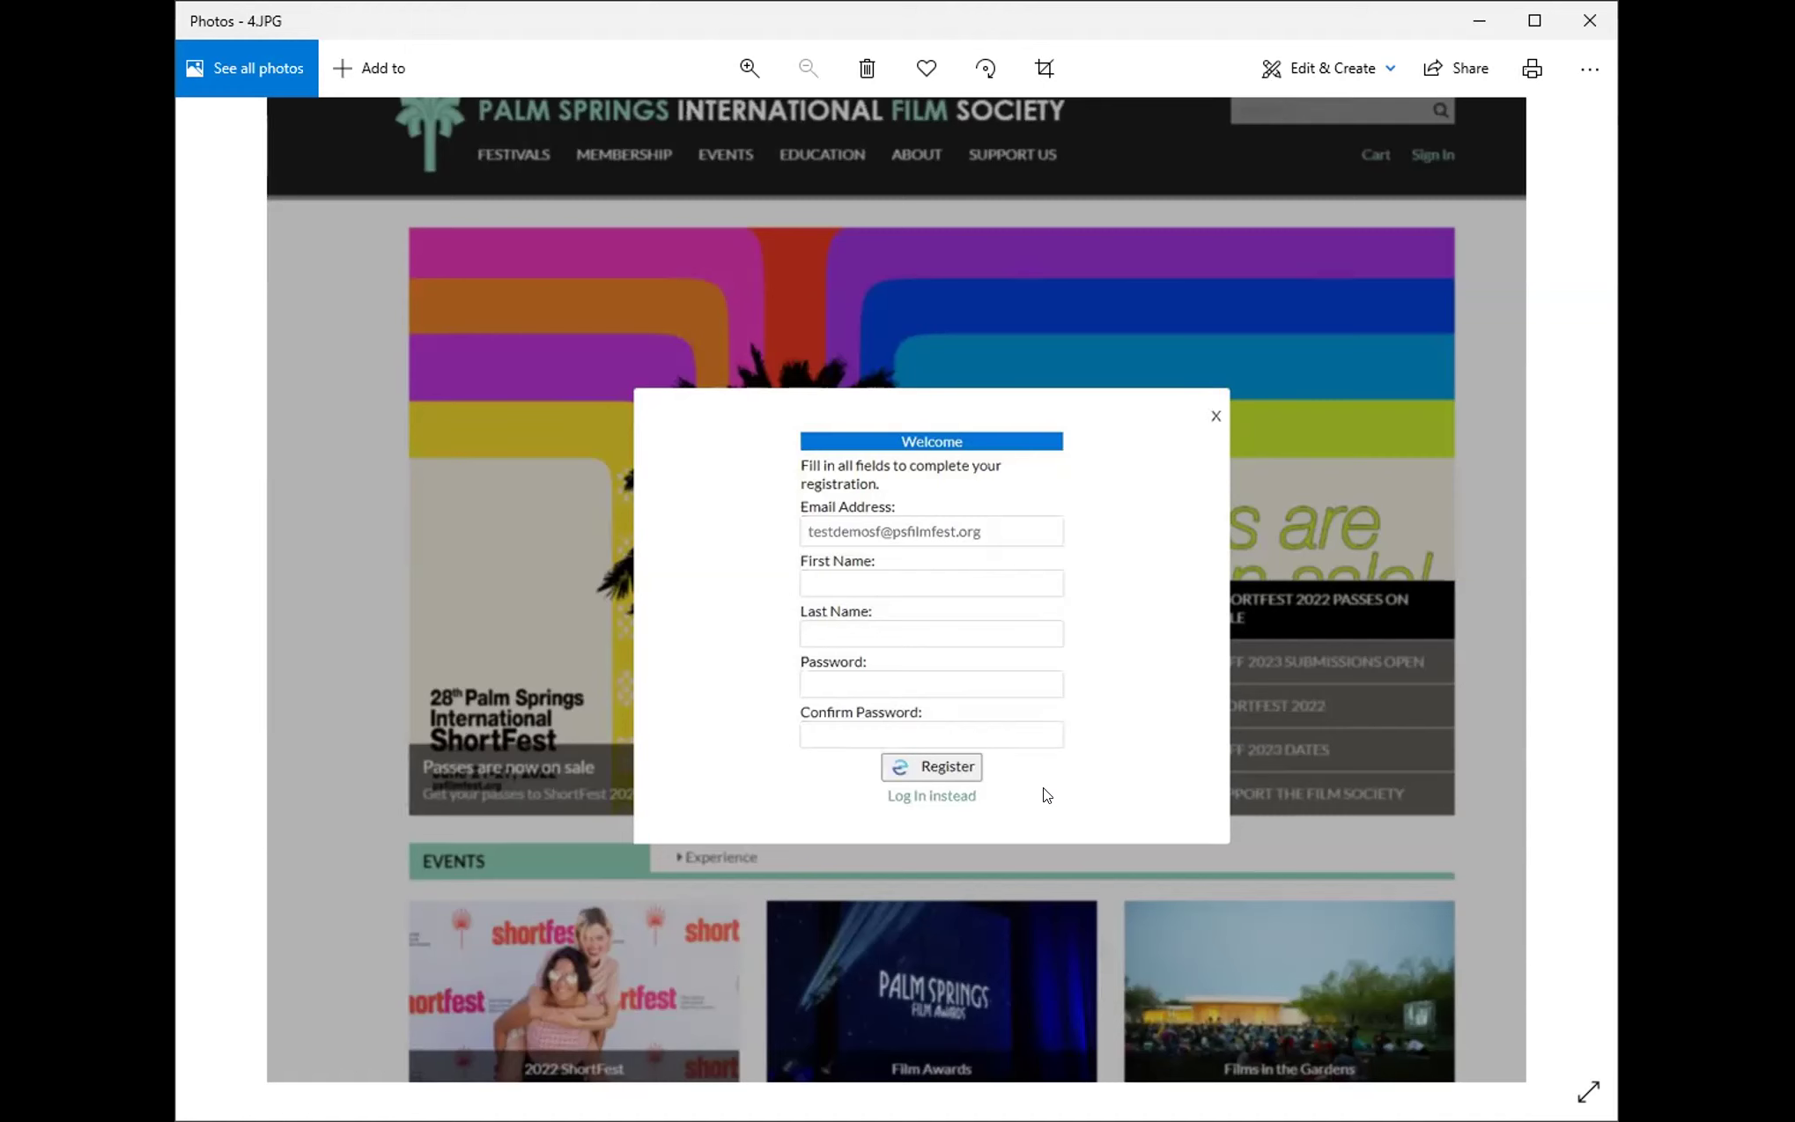
key(alt+Tab)
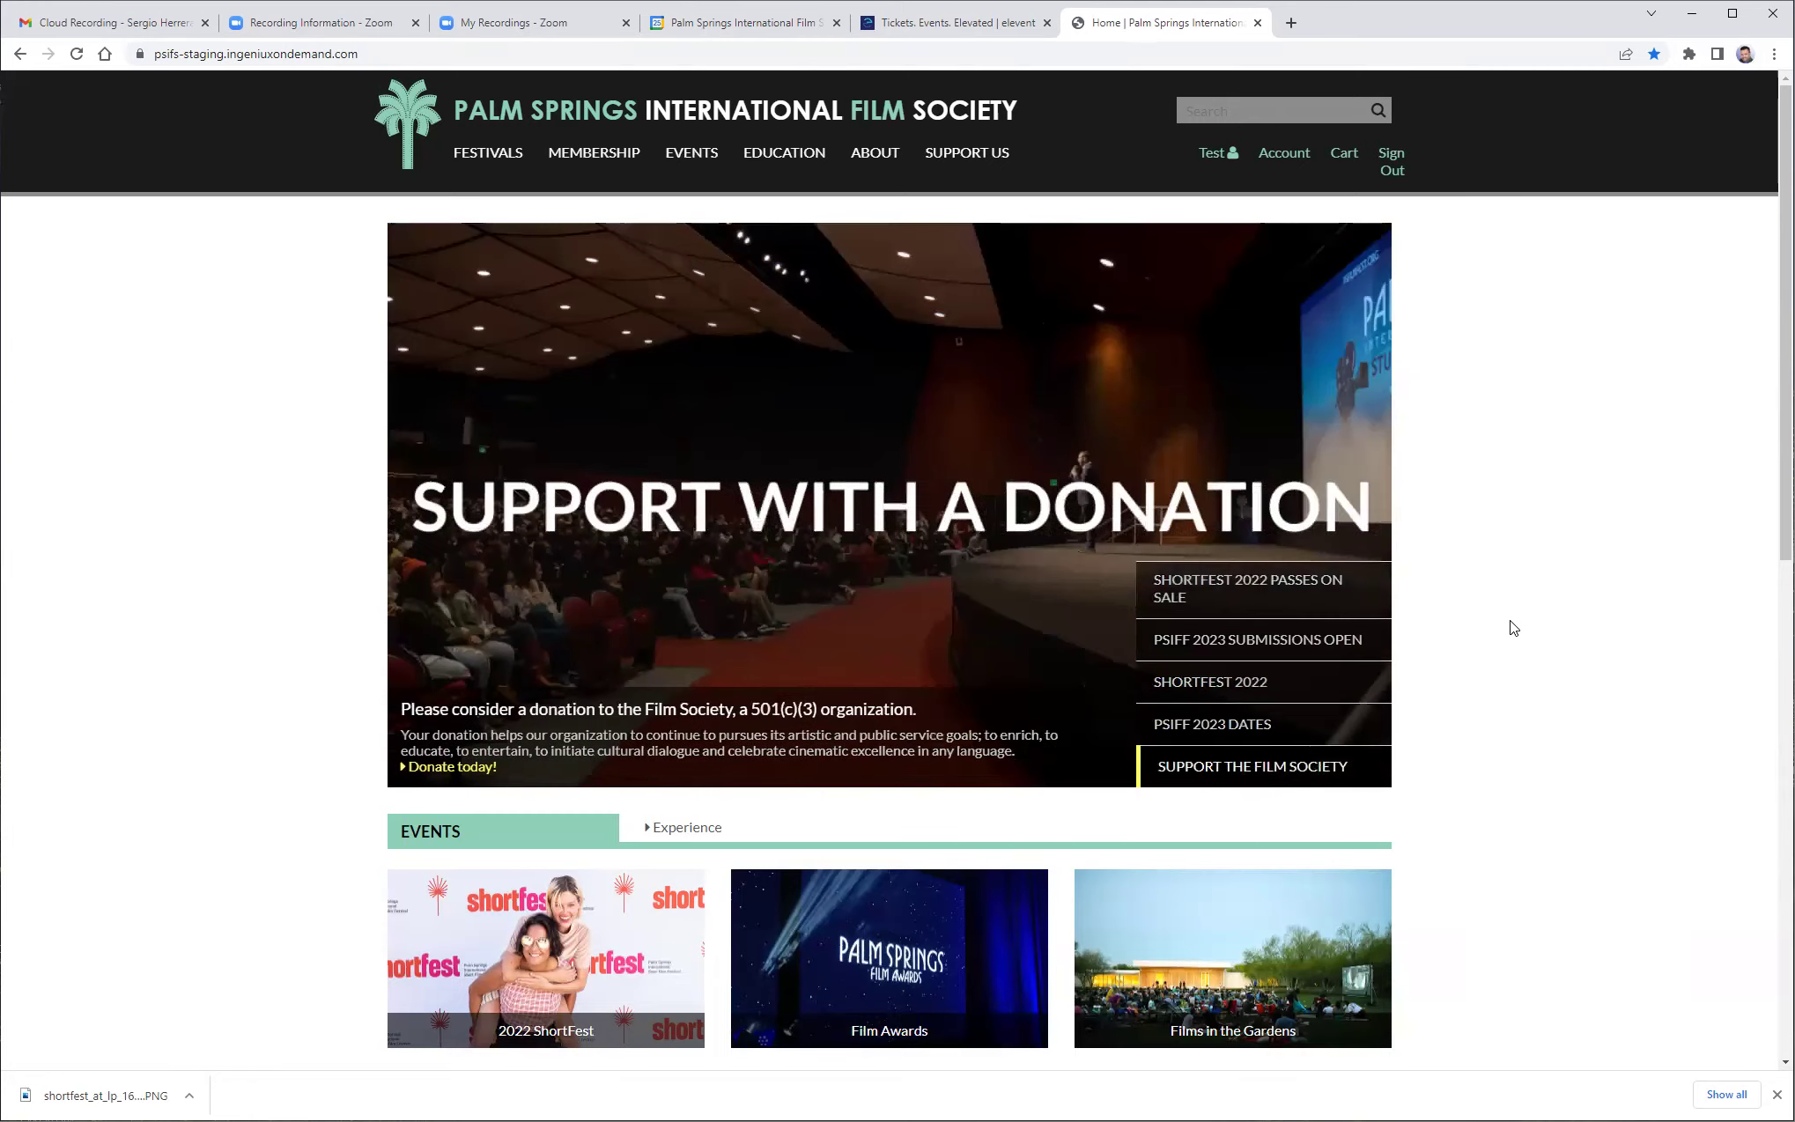
Step: Check the Filmmaker Pass with 21 tickets left under Account and choose Fulfill Package
click(1284, 155)
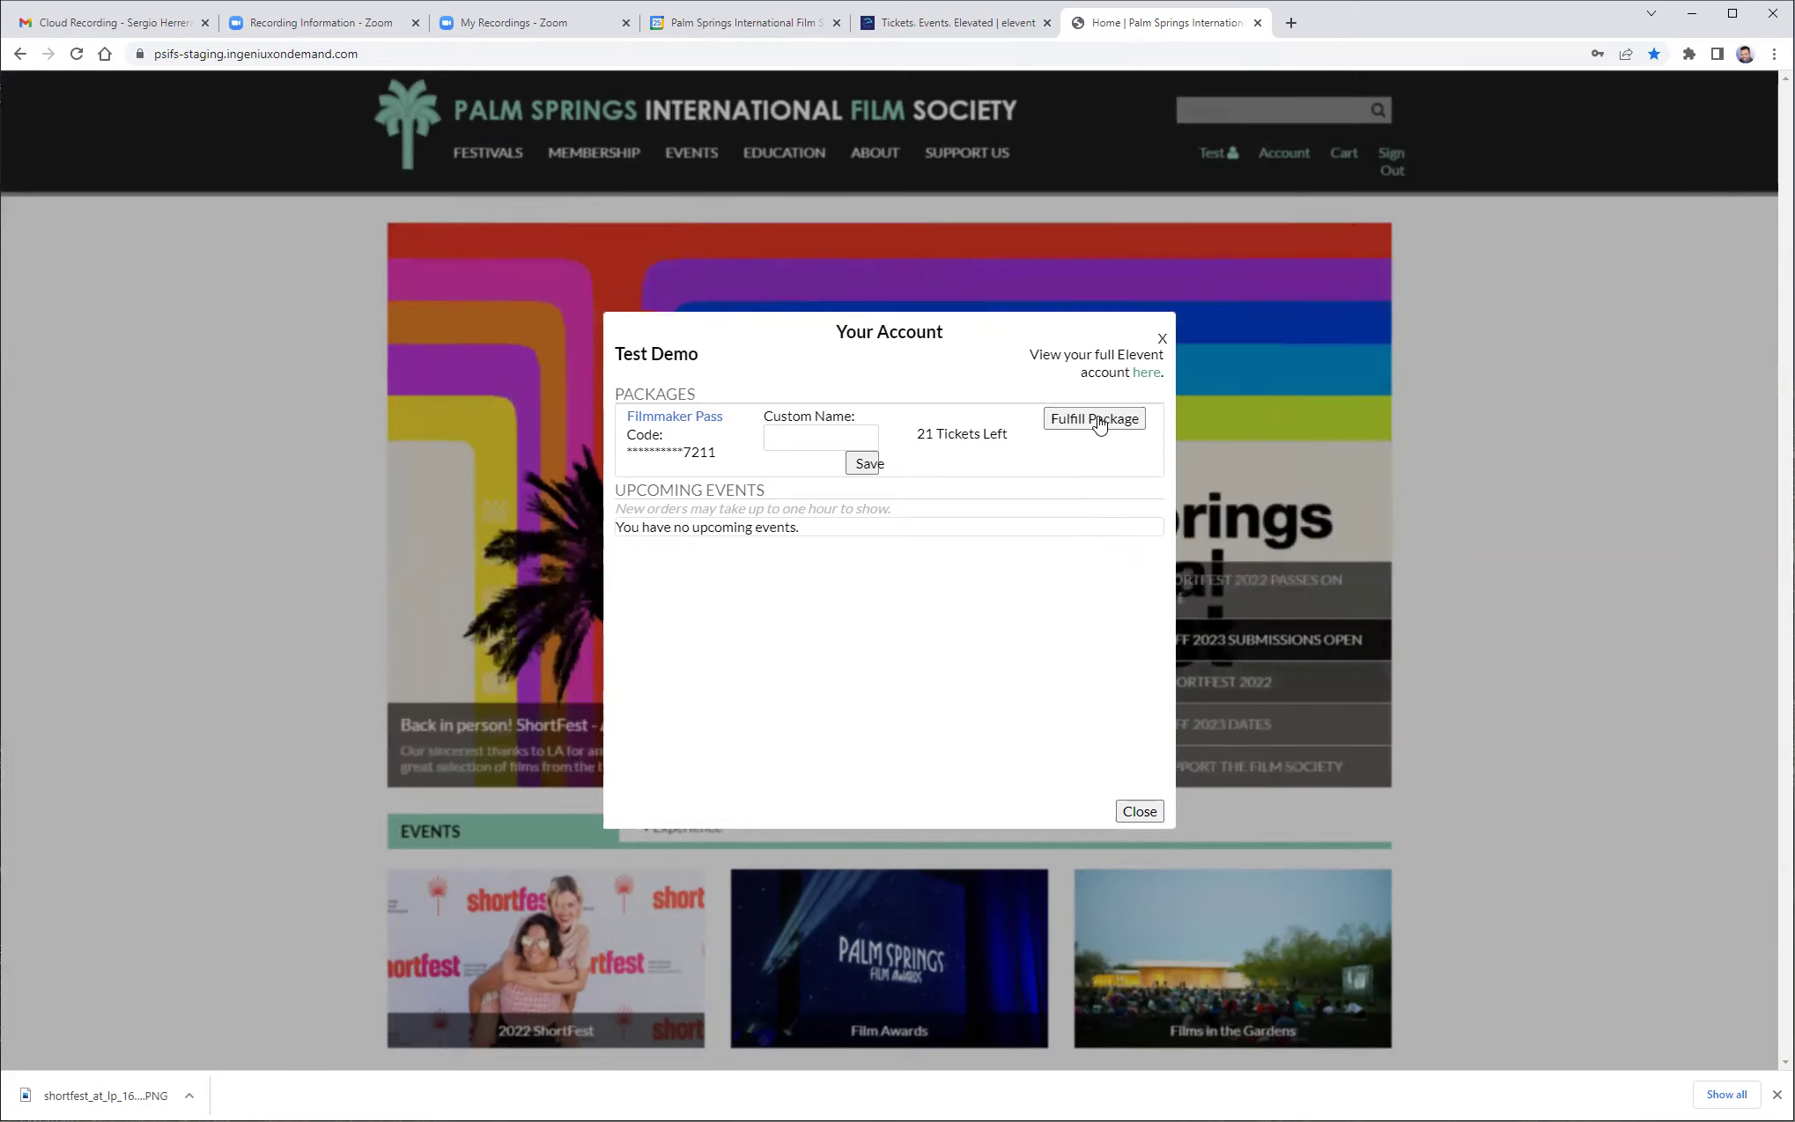
click(1100, 422)
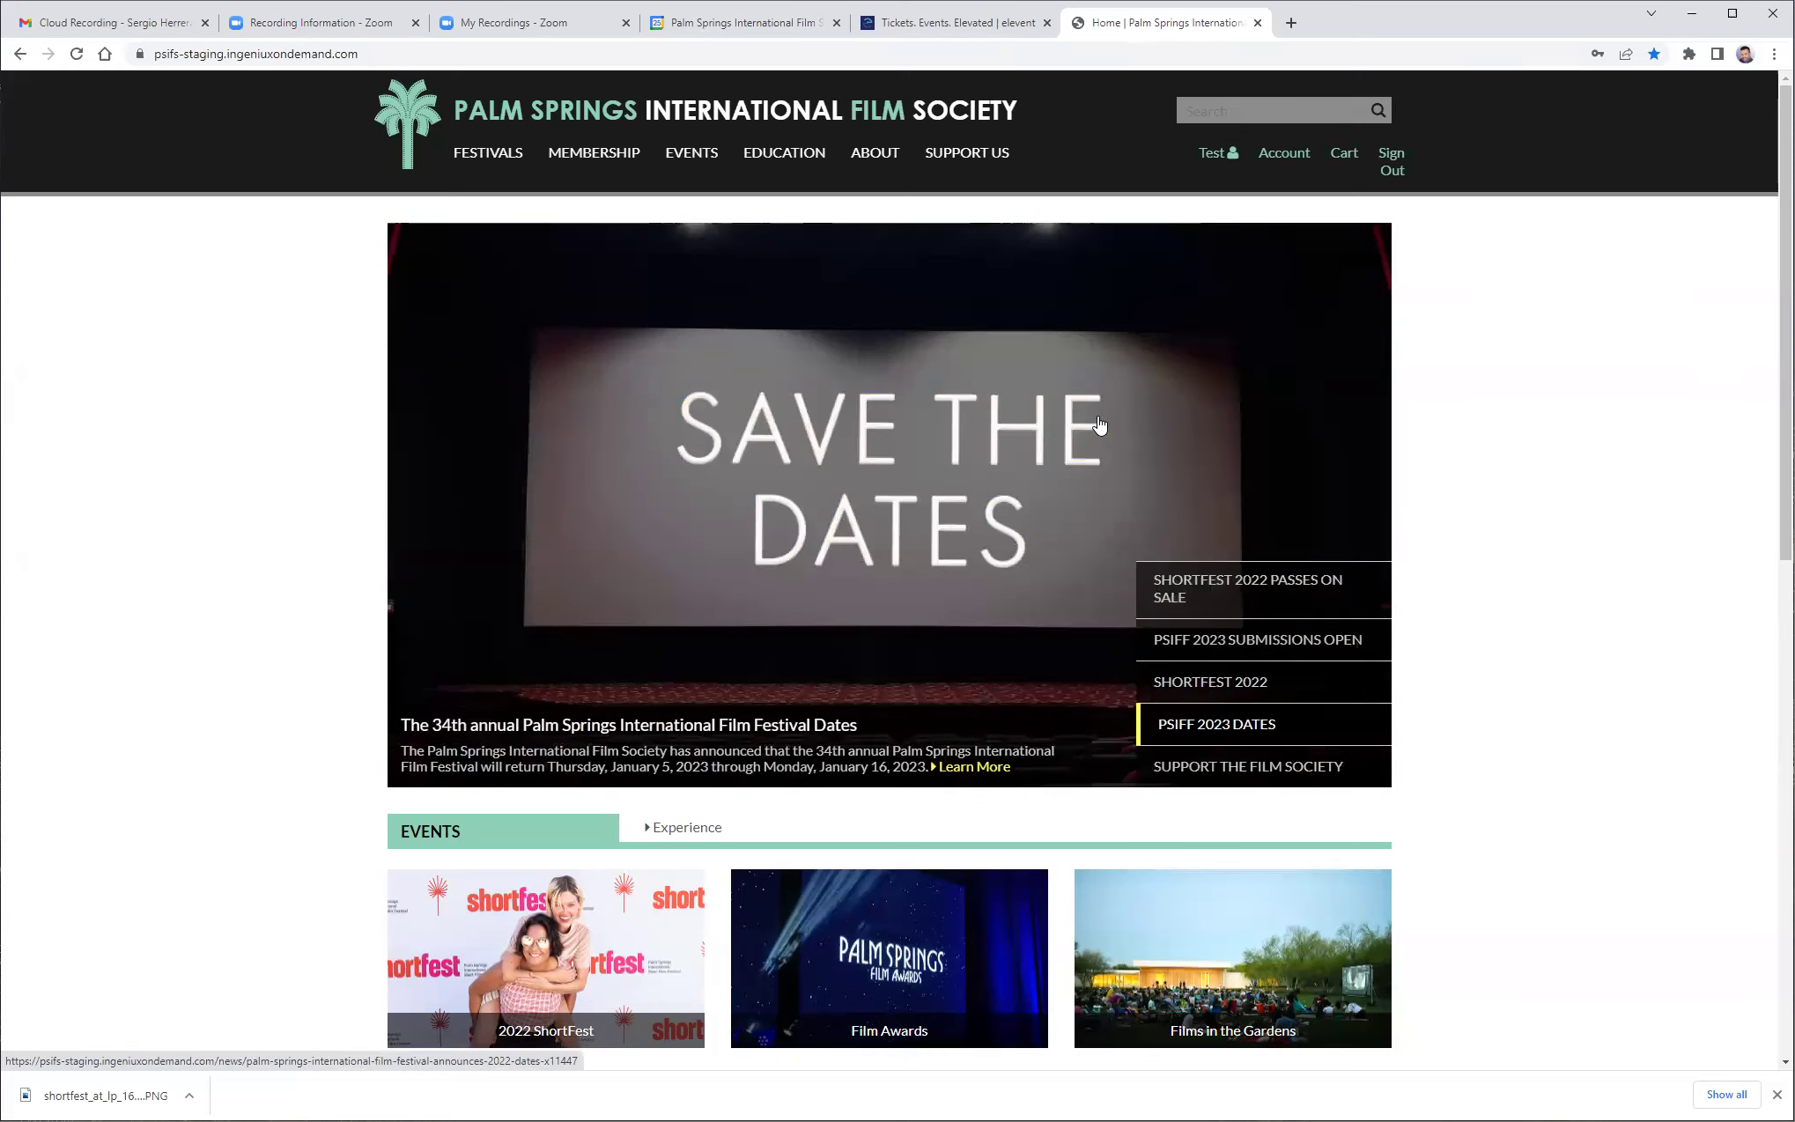
Step: Go to the SHORTFEST 2022 festival page and open its Film Finder
mouse_move(484, 161)
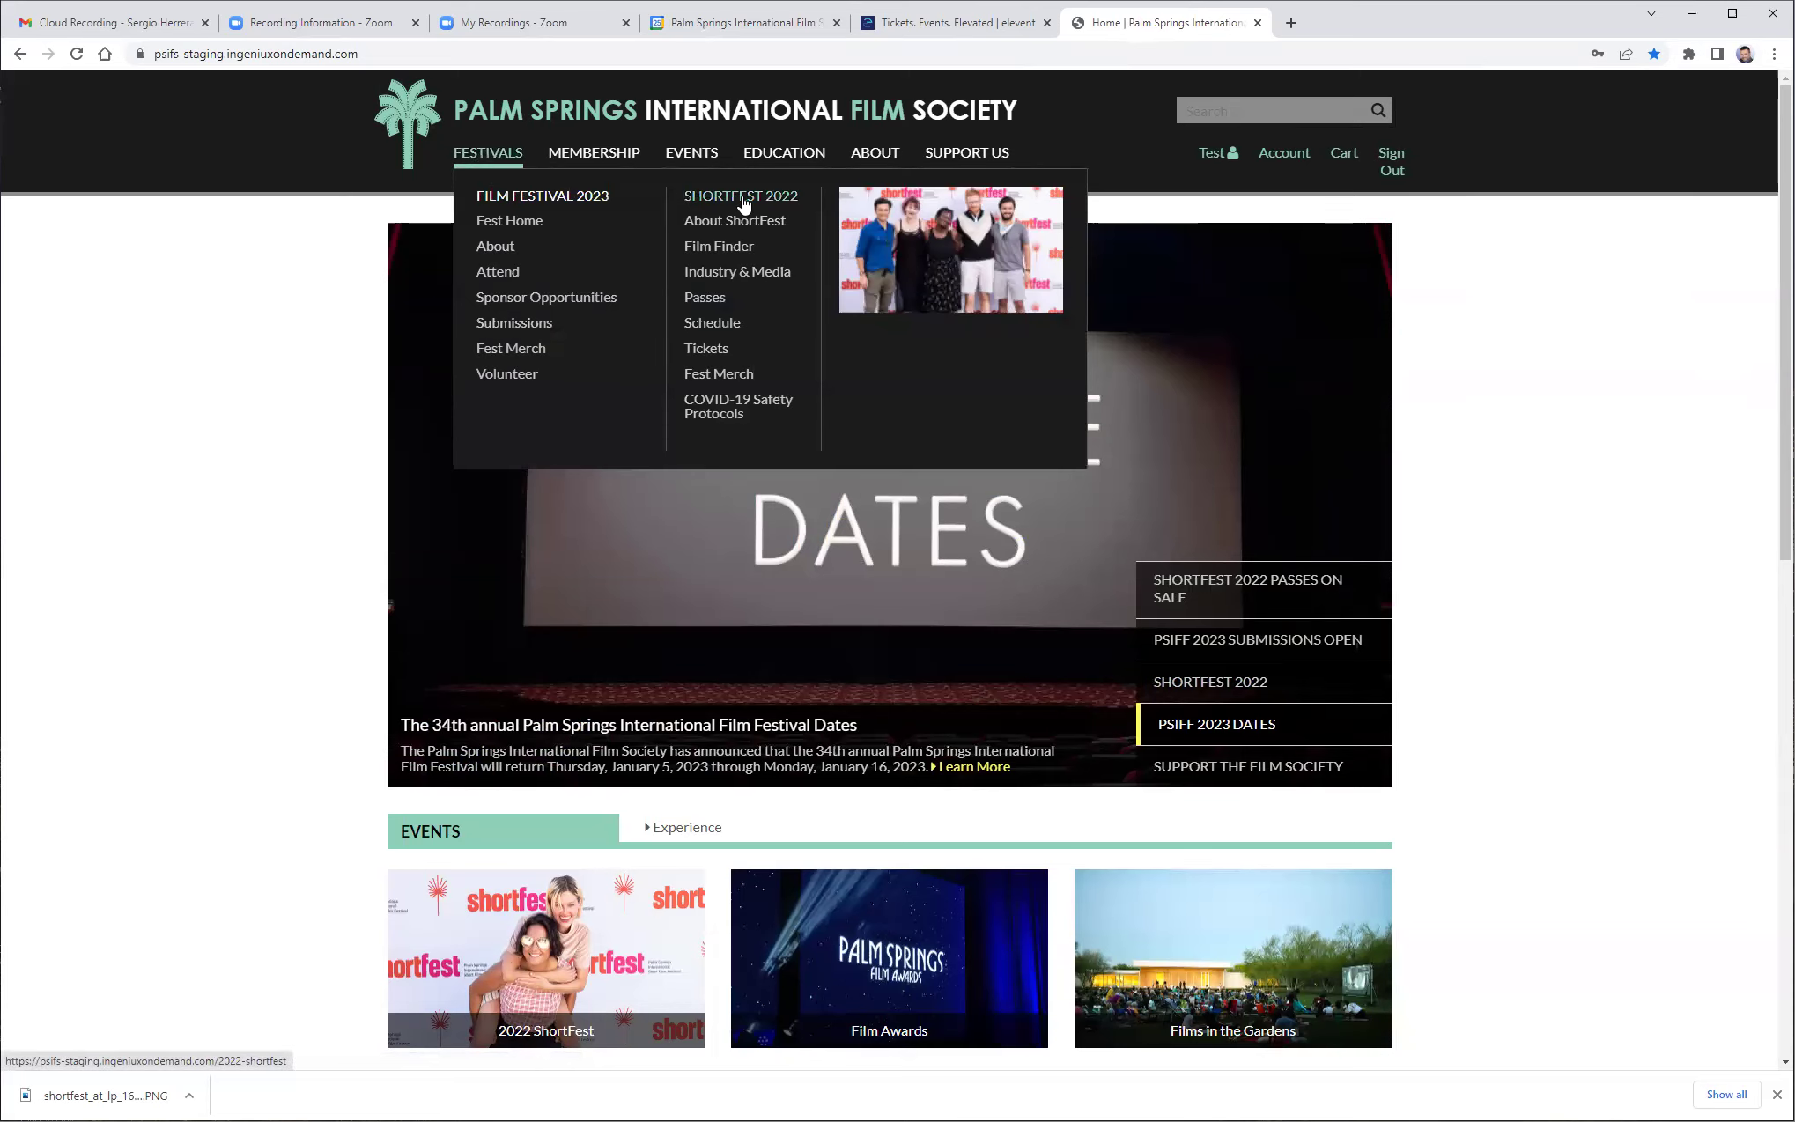
click(710, 201)
mouse_move(582, 176)
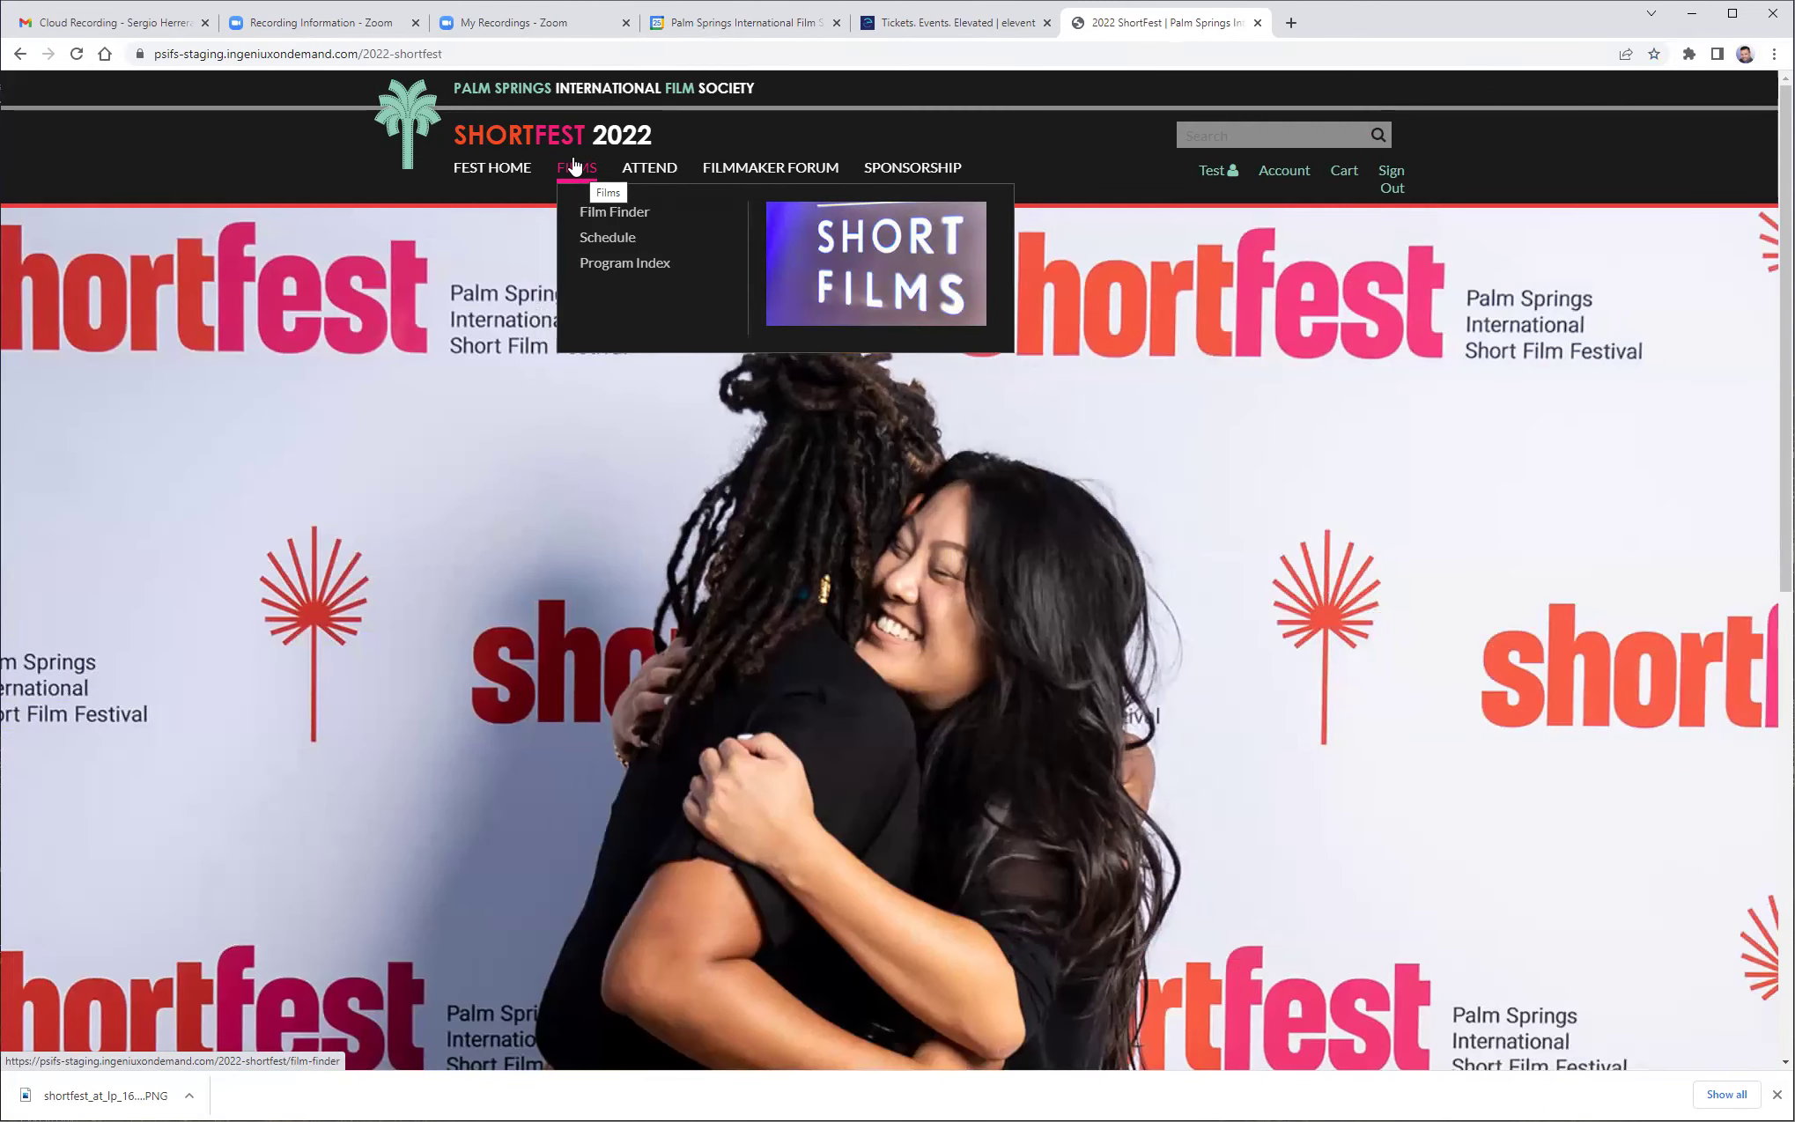
click(613, 215)
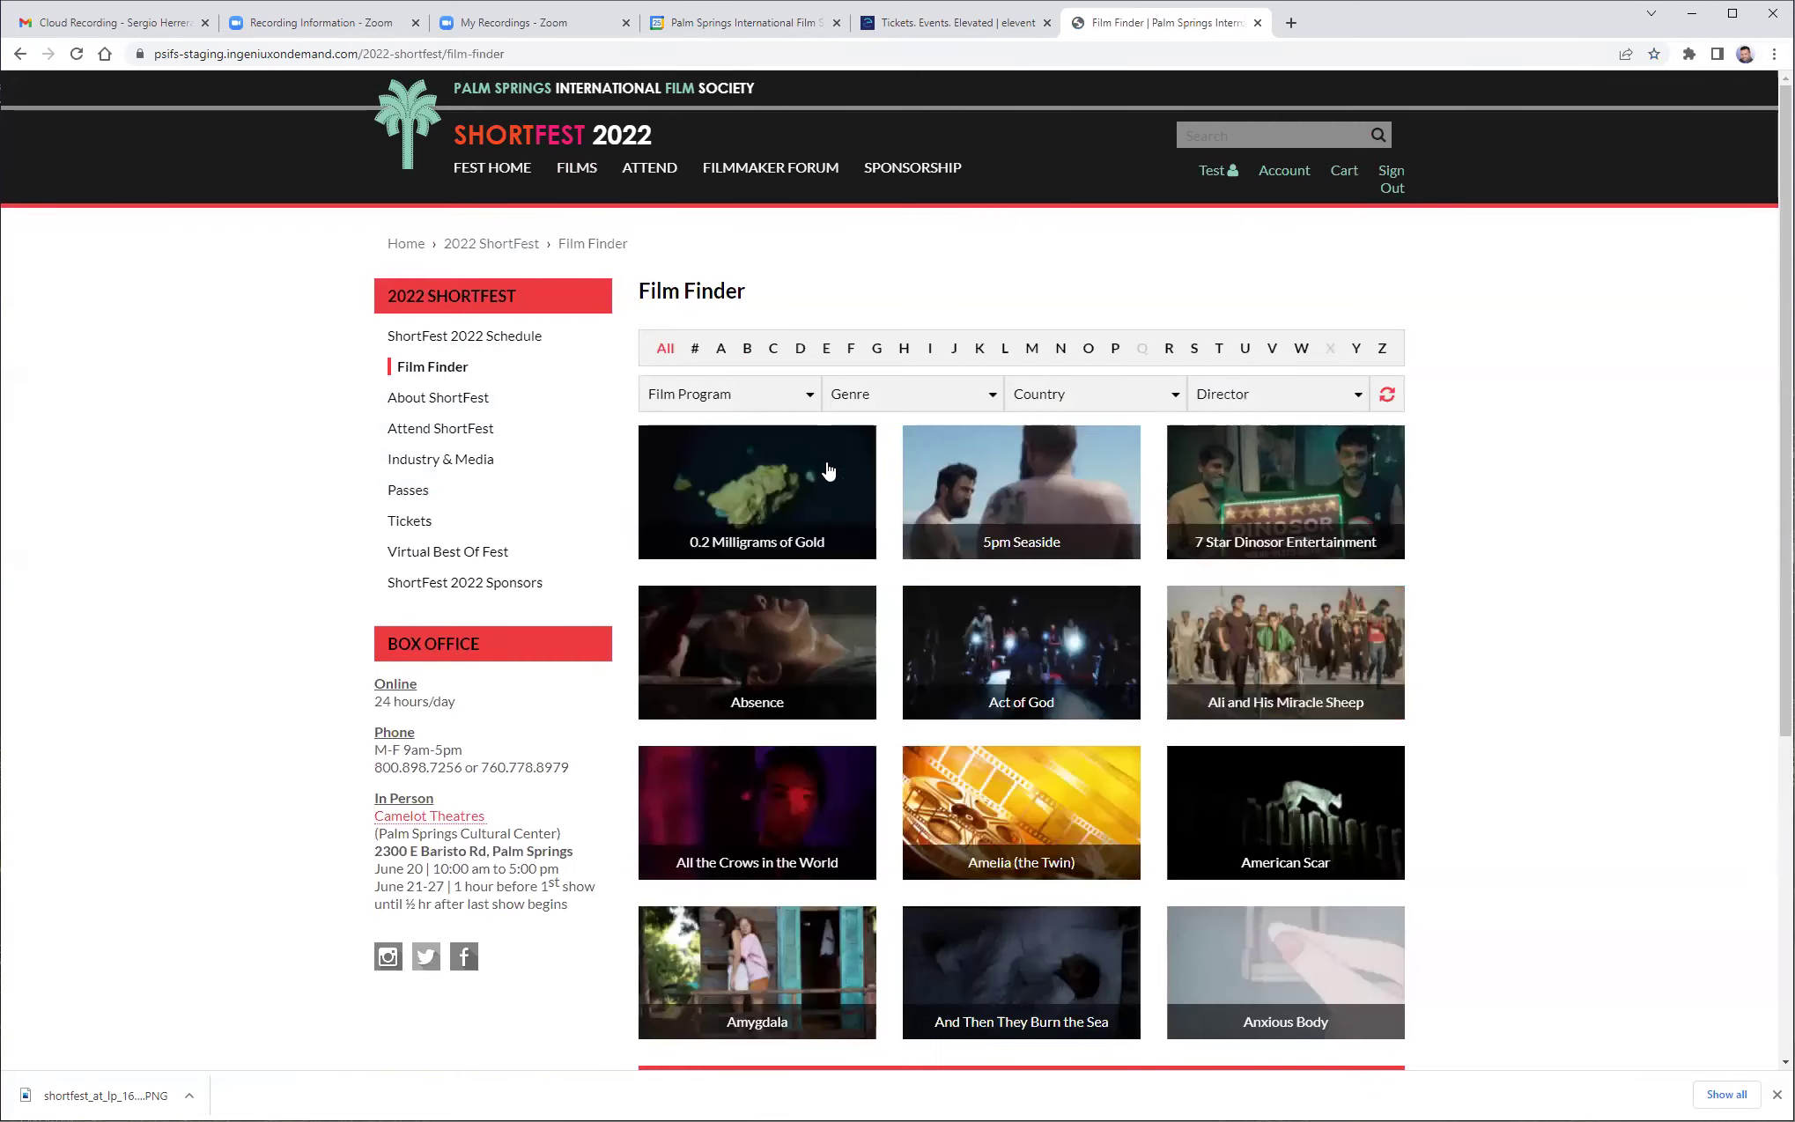
Step: View the program containing Absence, then return to the Film Finder grid
scroll(1089, 572, down, 3)
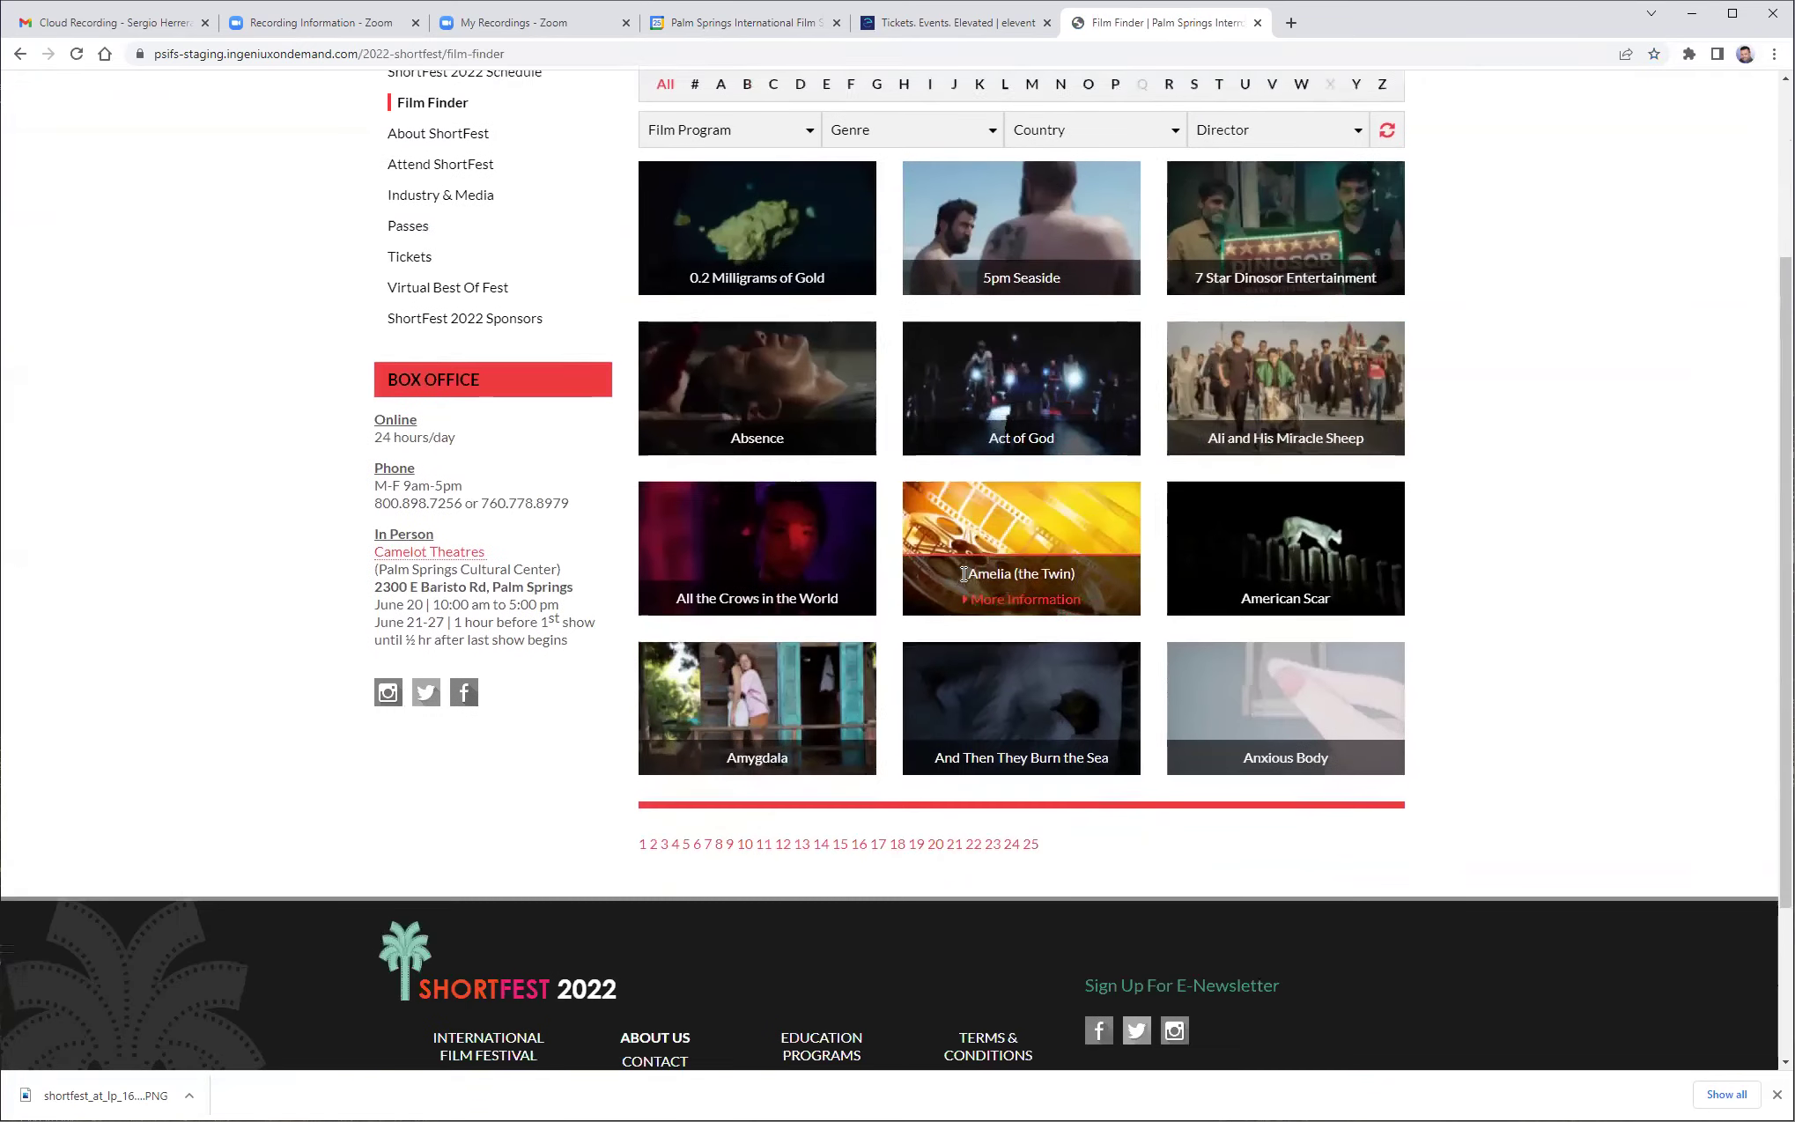
click(776, 389)
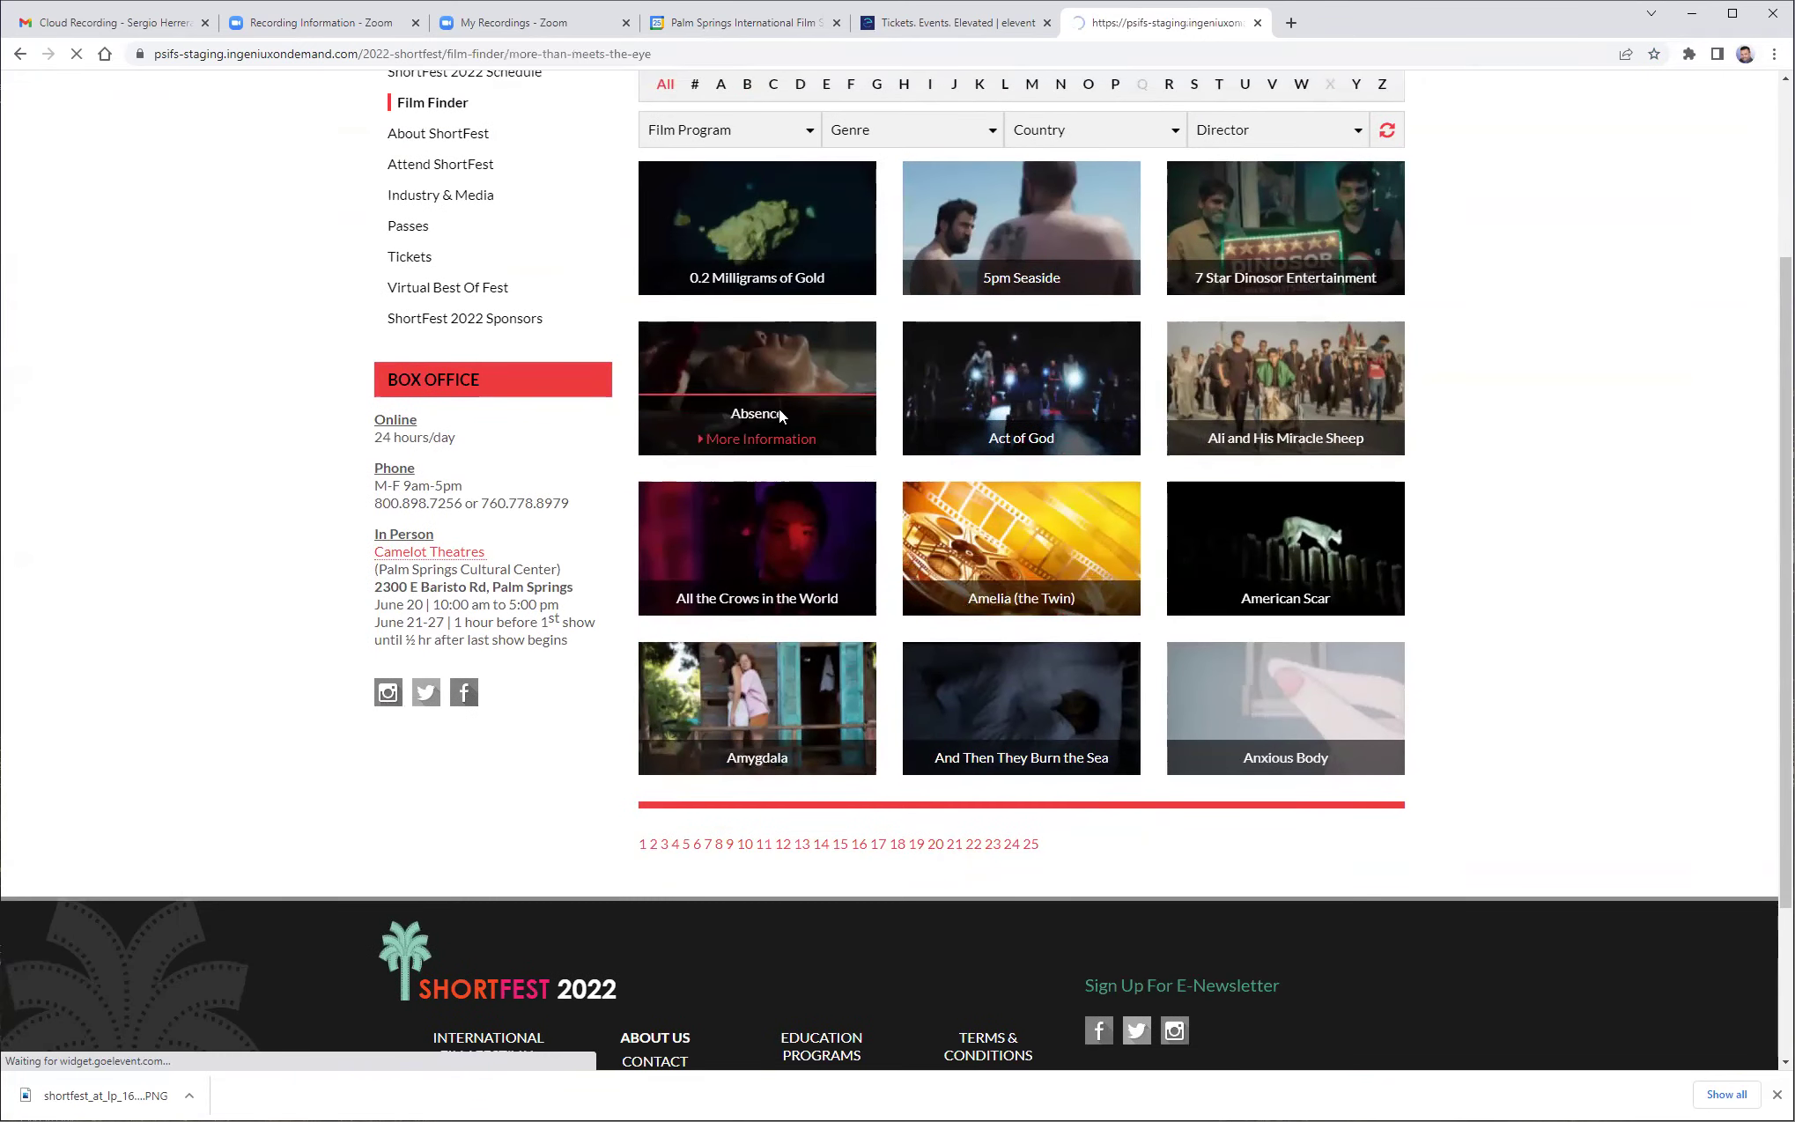
scroll(900, 534, down, 8)
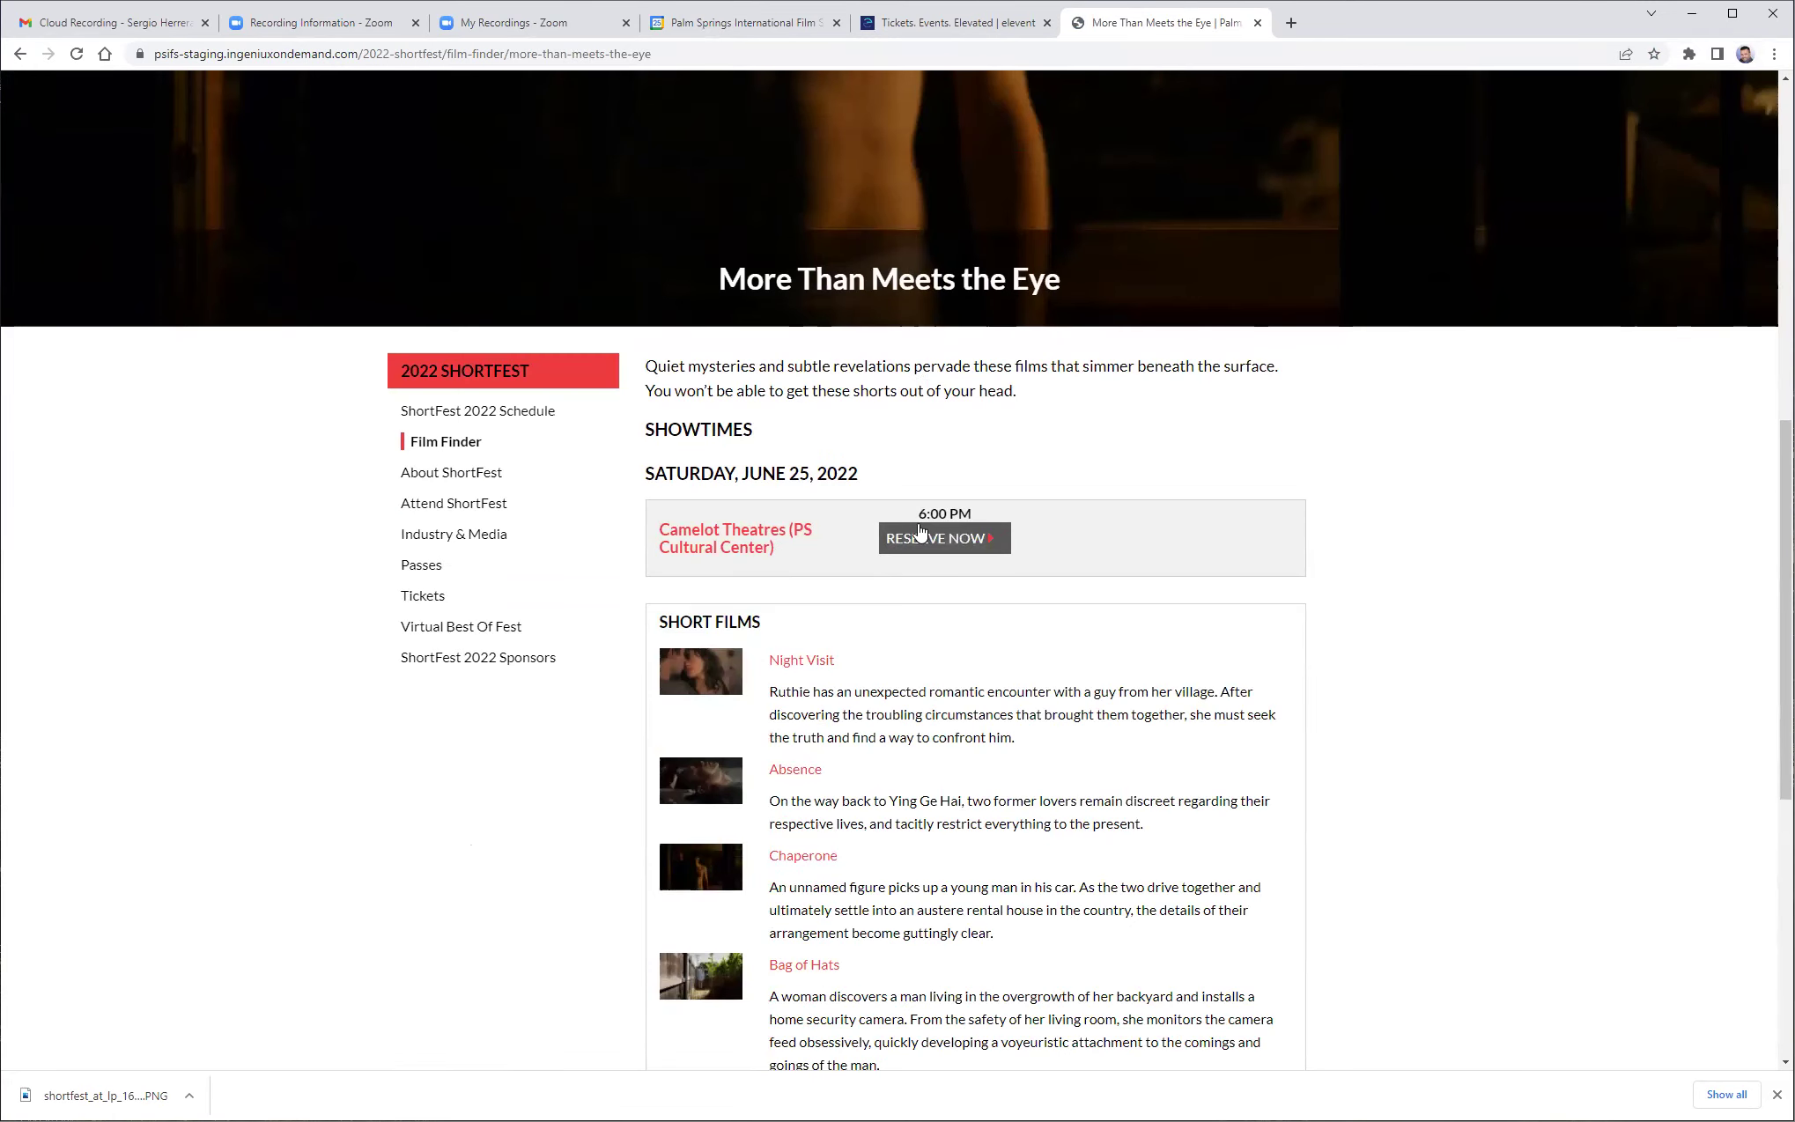
click(20, 53)
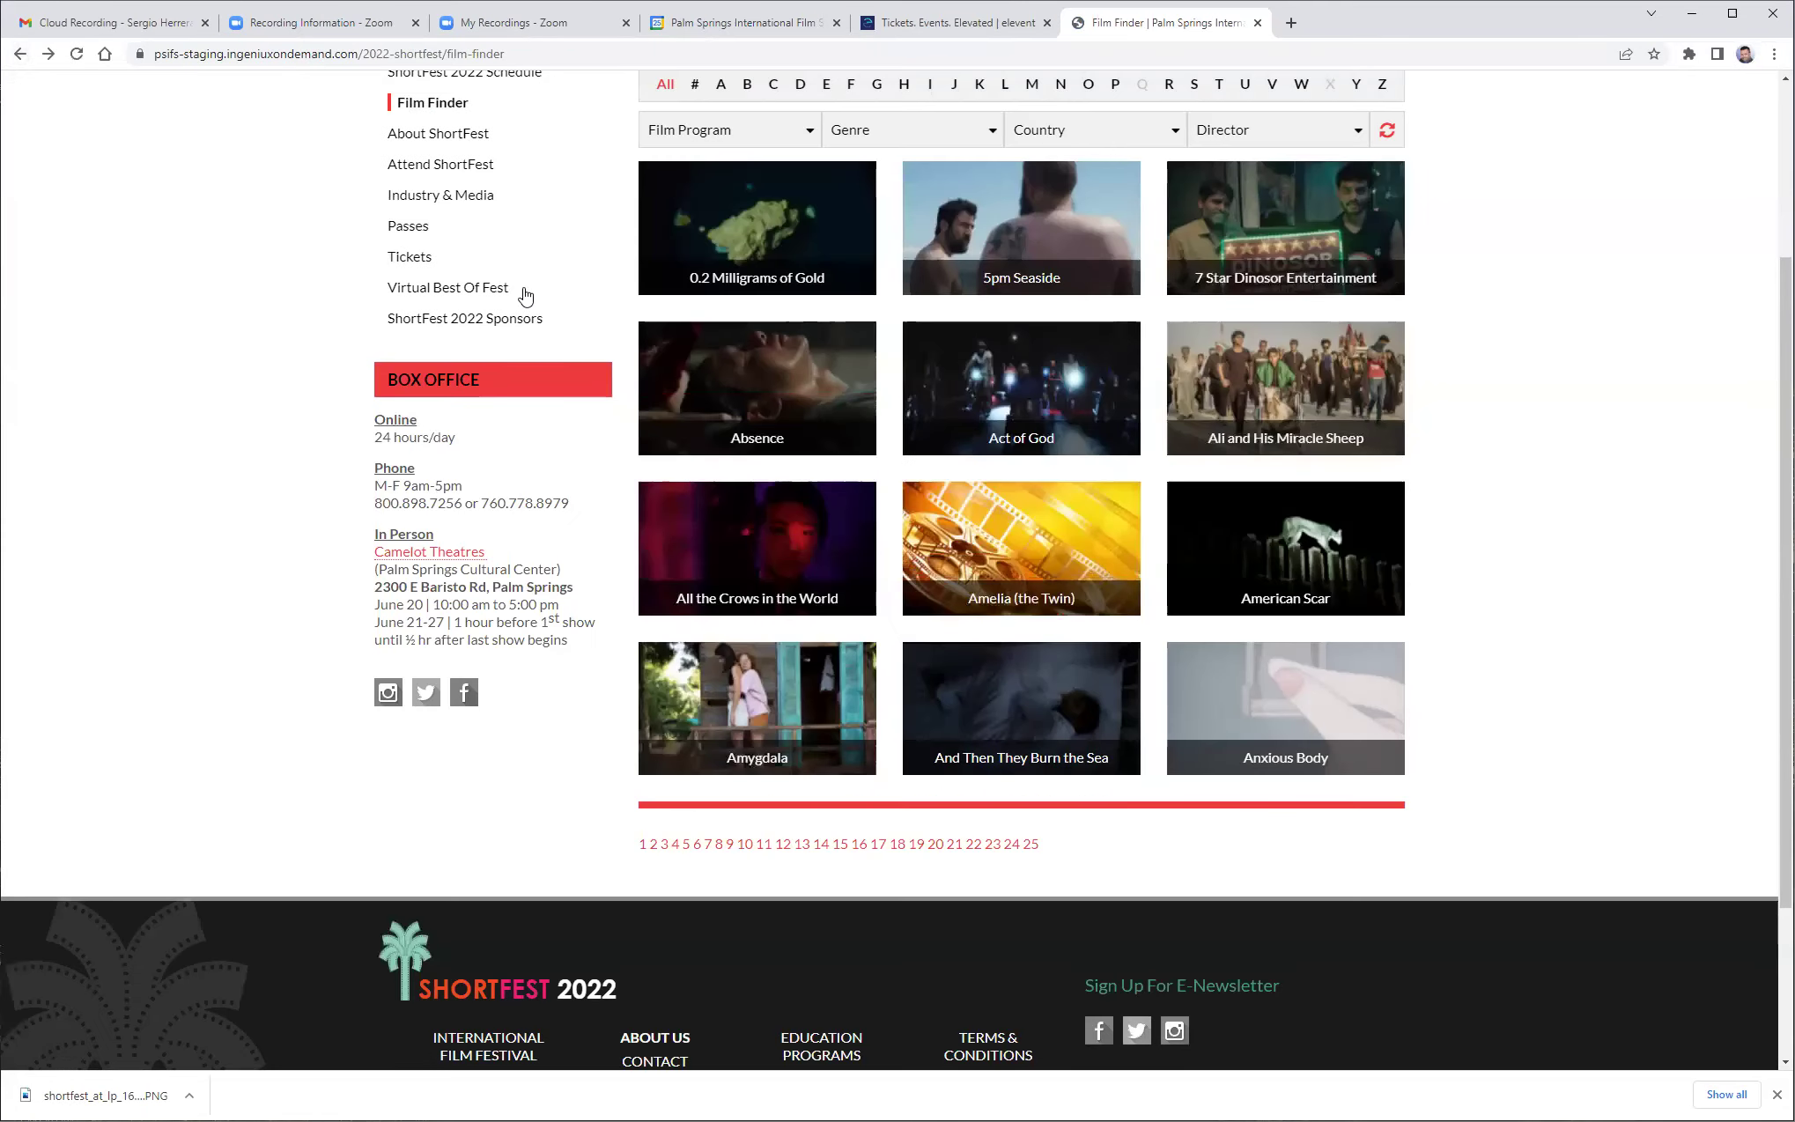
scroll(546, 264, up, 3)
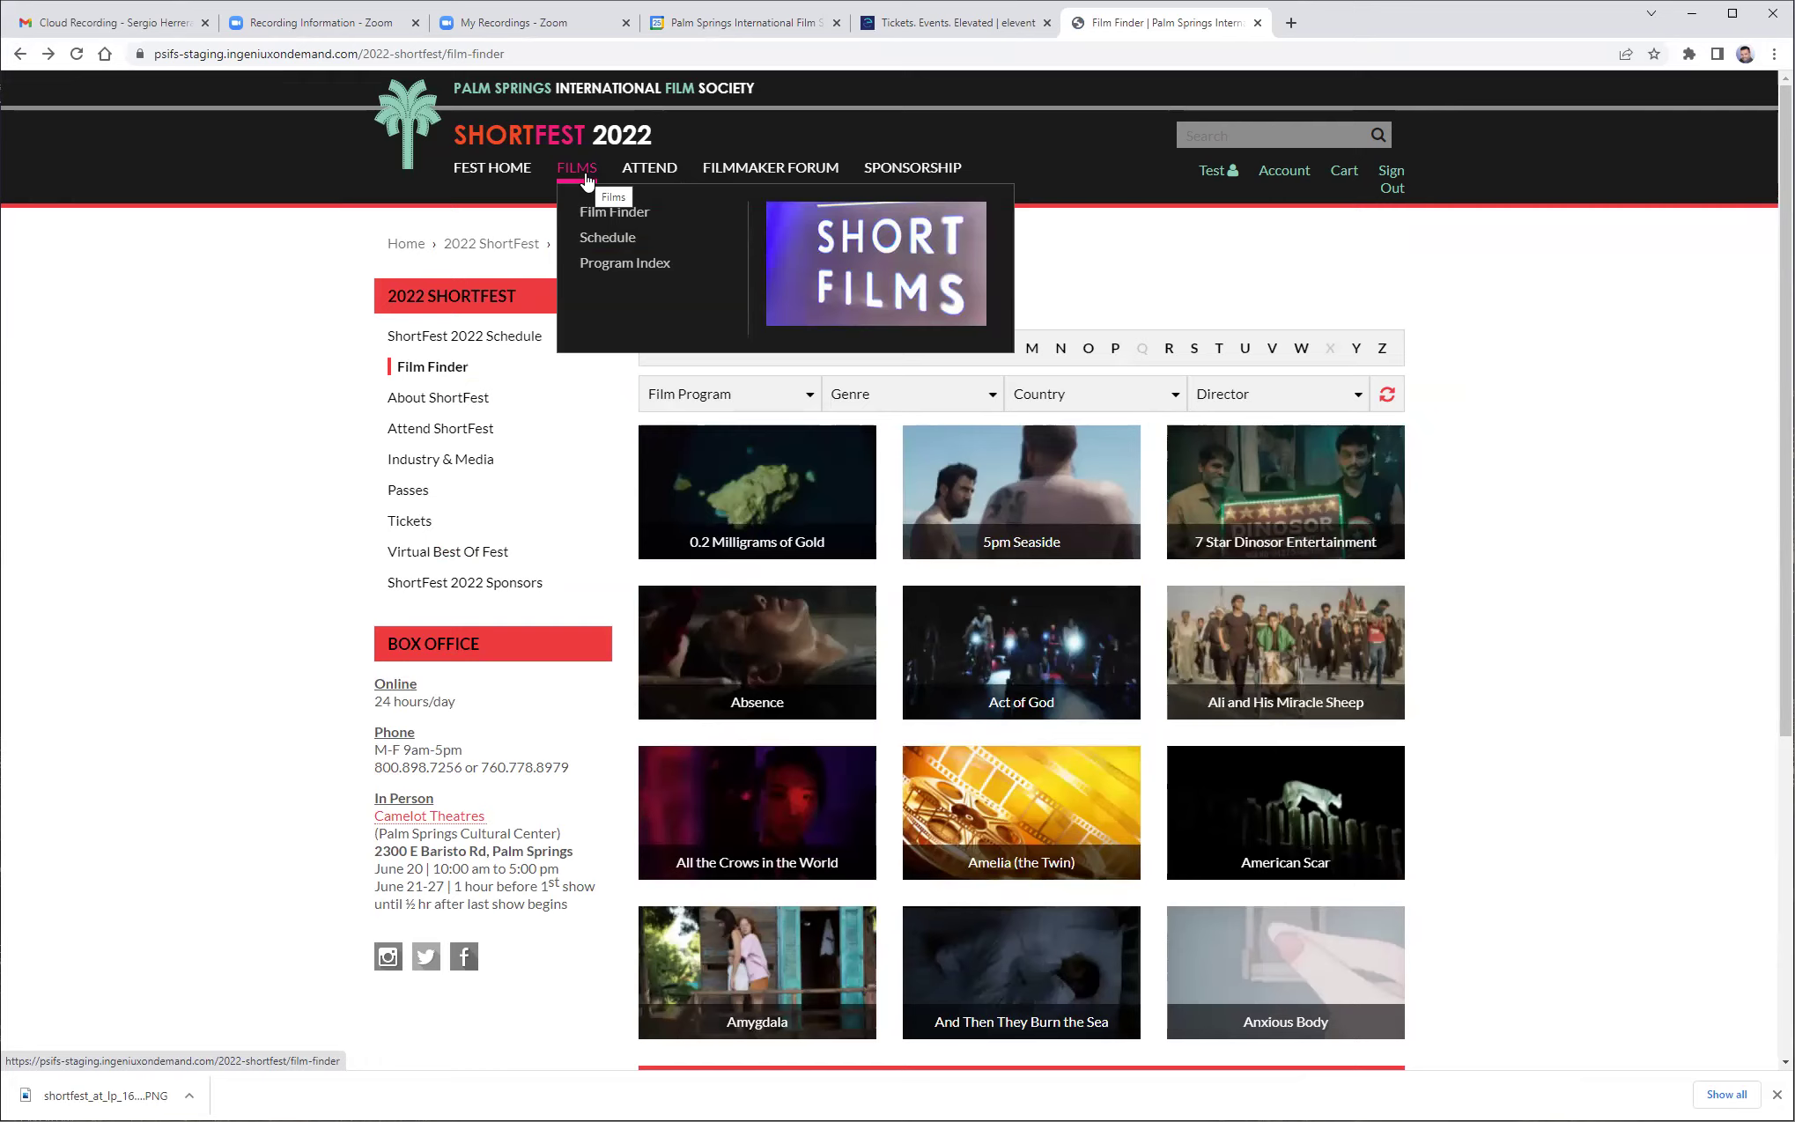
Step: Open the Program Index and the Days of Youth program details
click(616, 263)
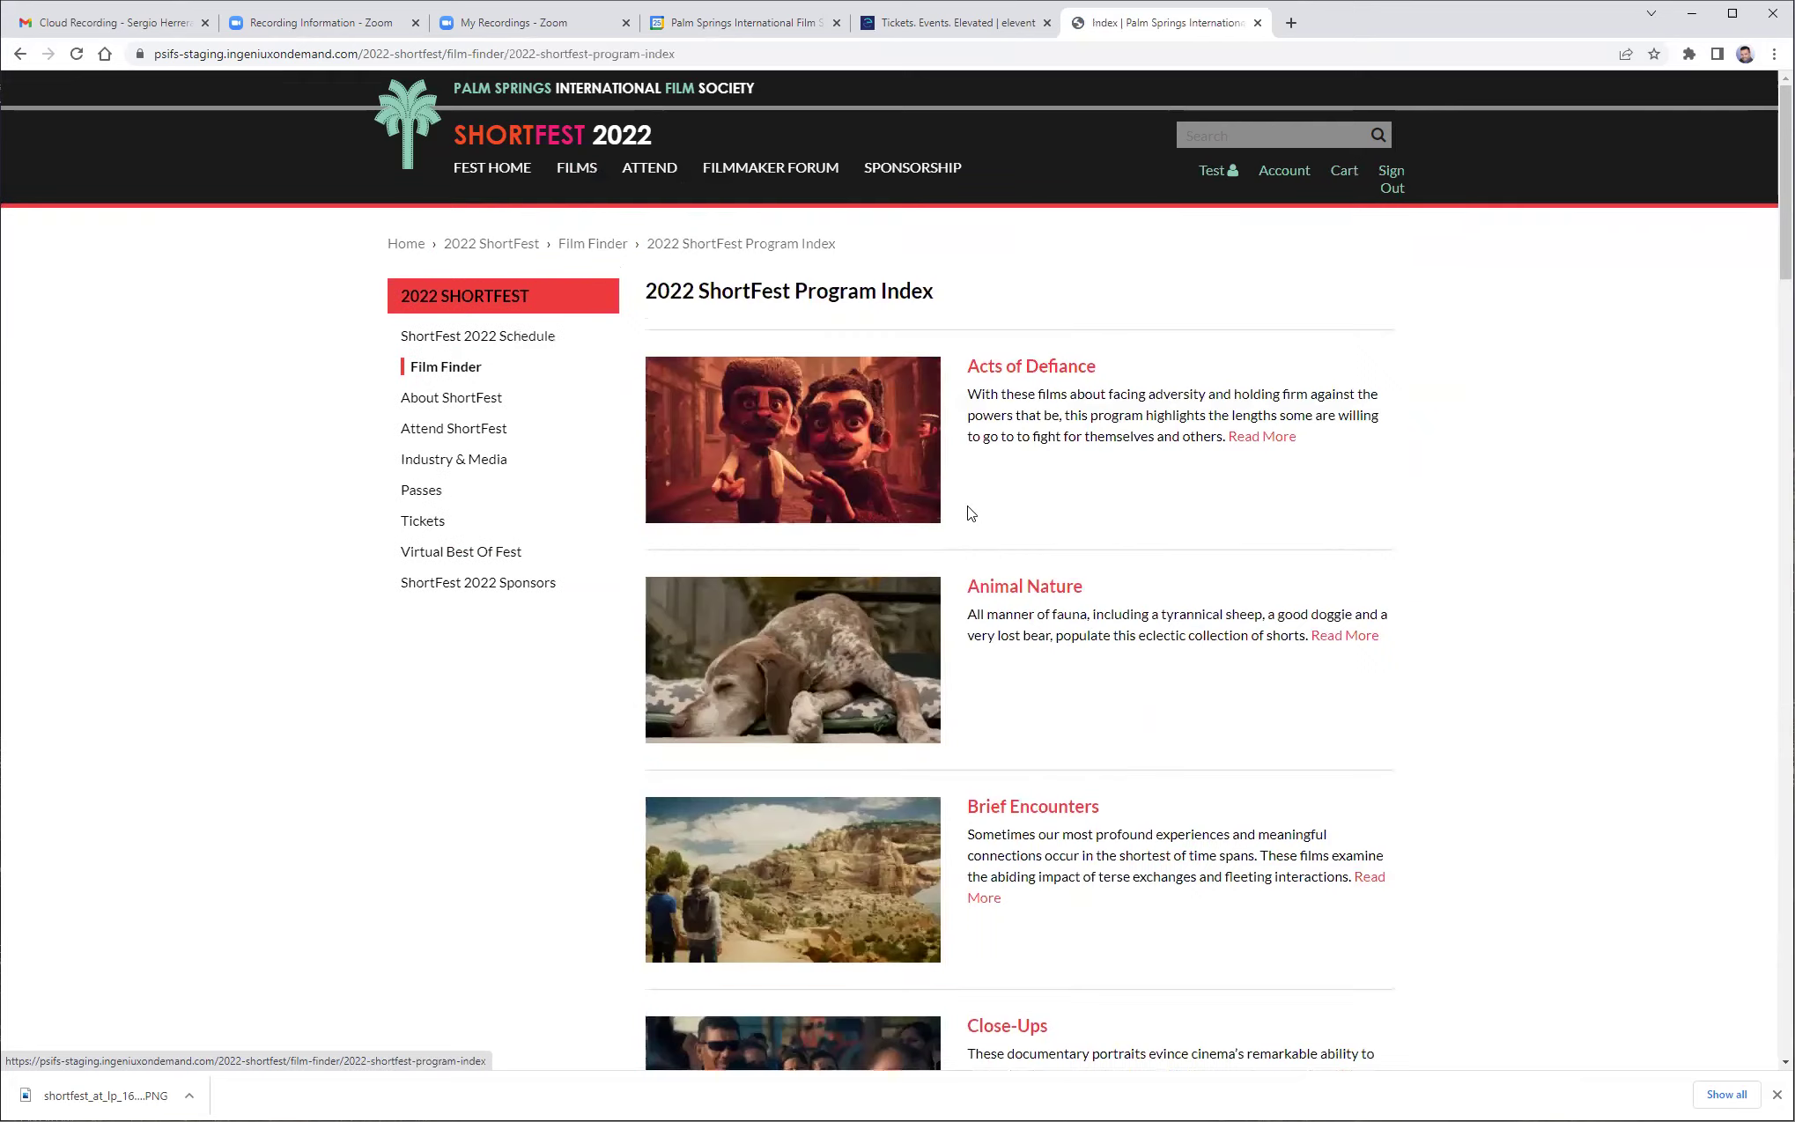
scroll(1028, 556, down, 8)
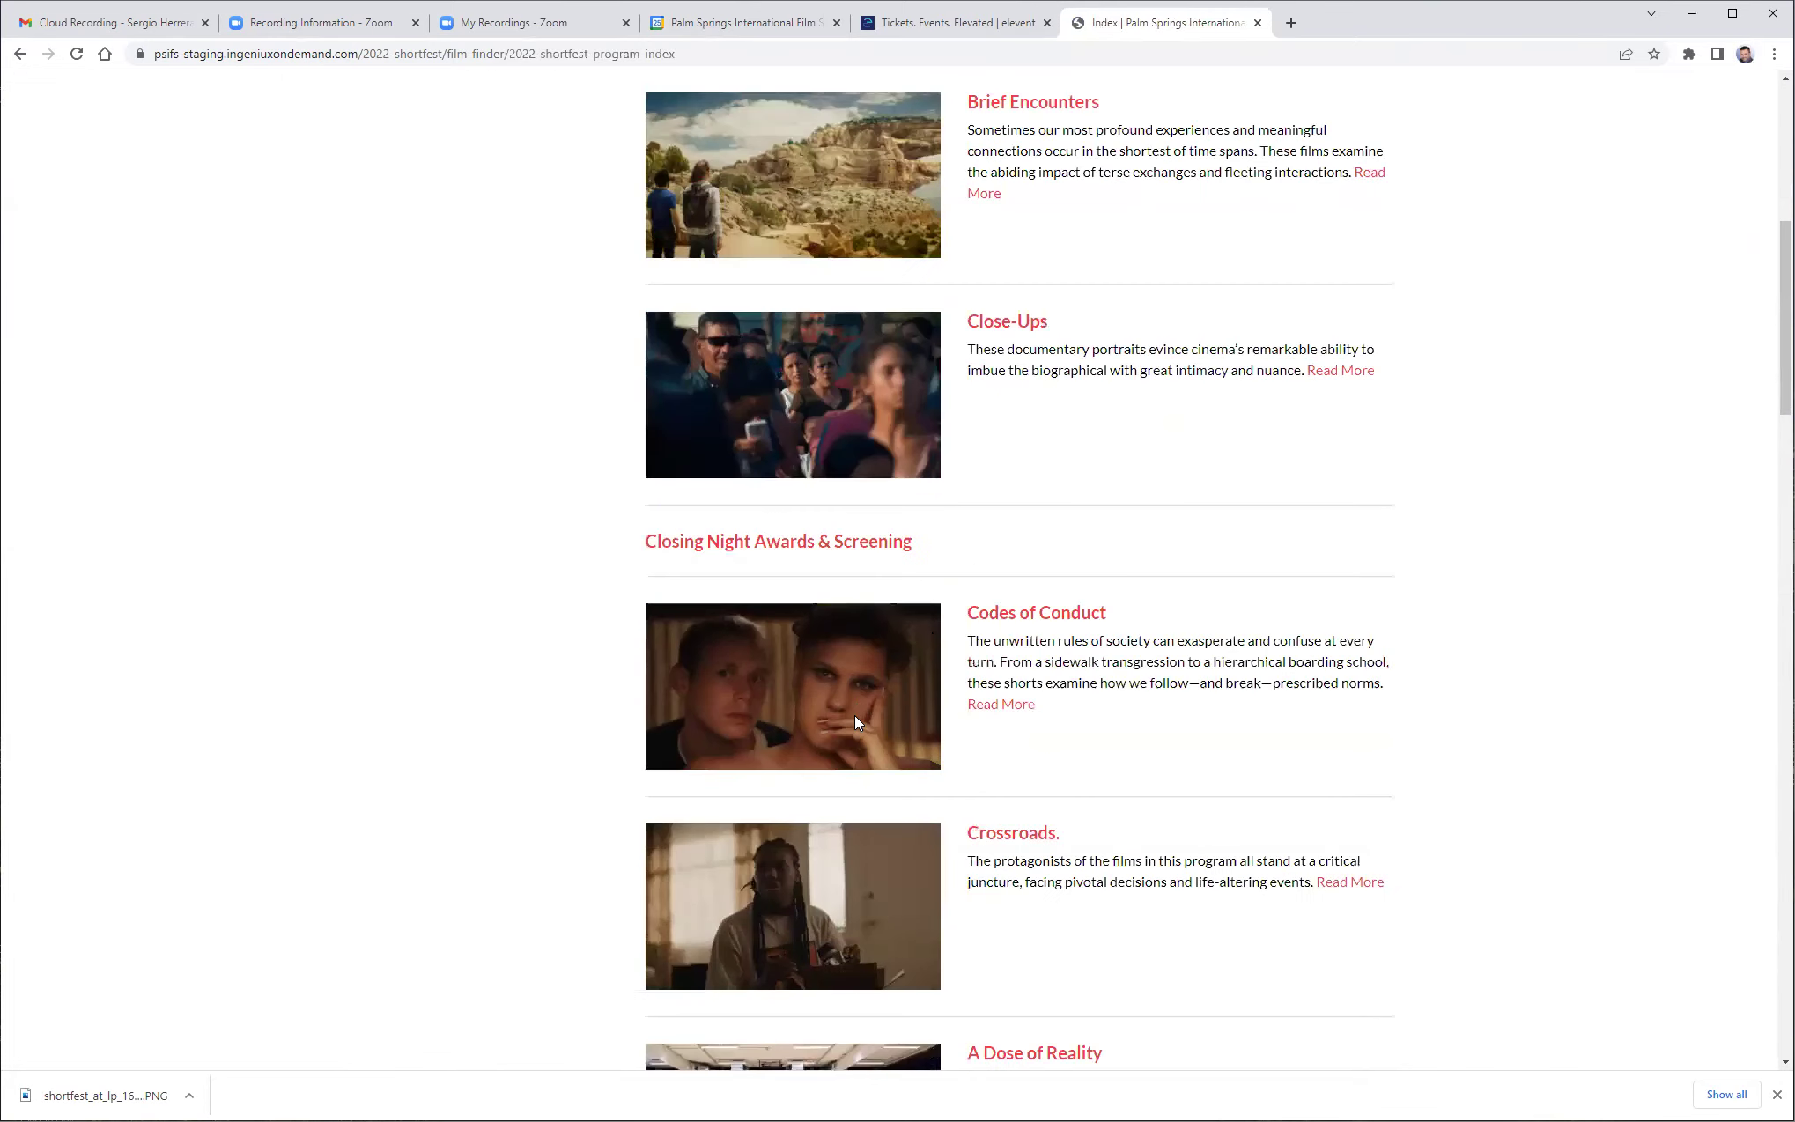
scroll(977, 617, down, 6)
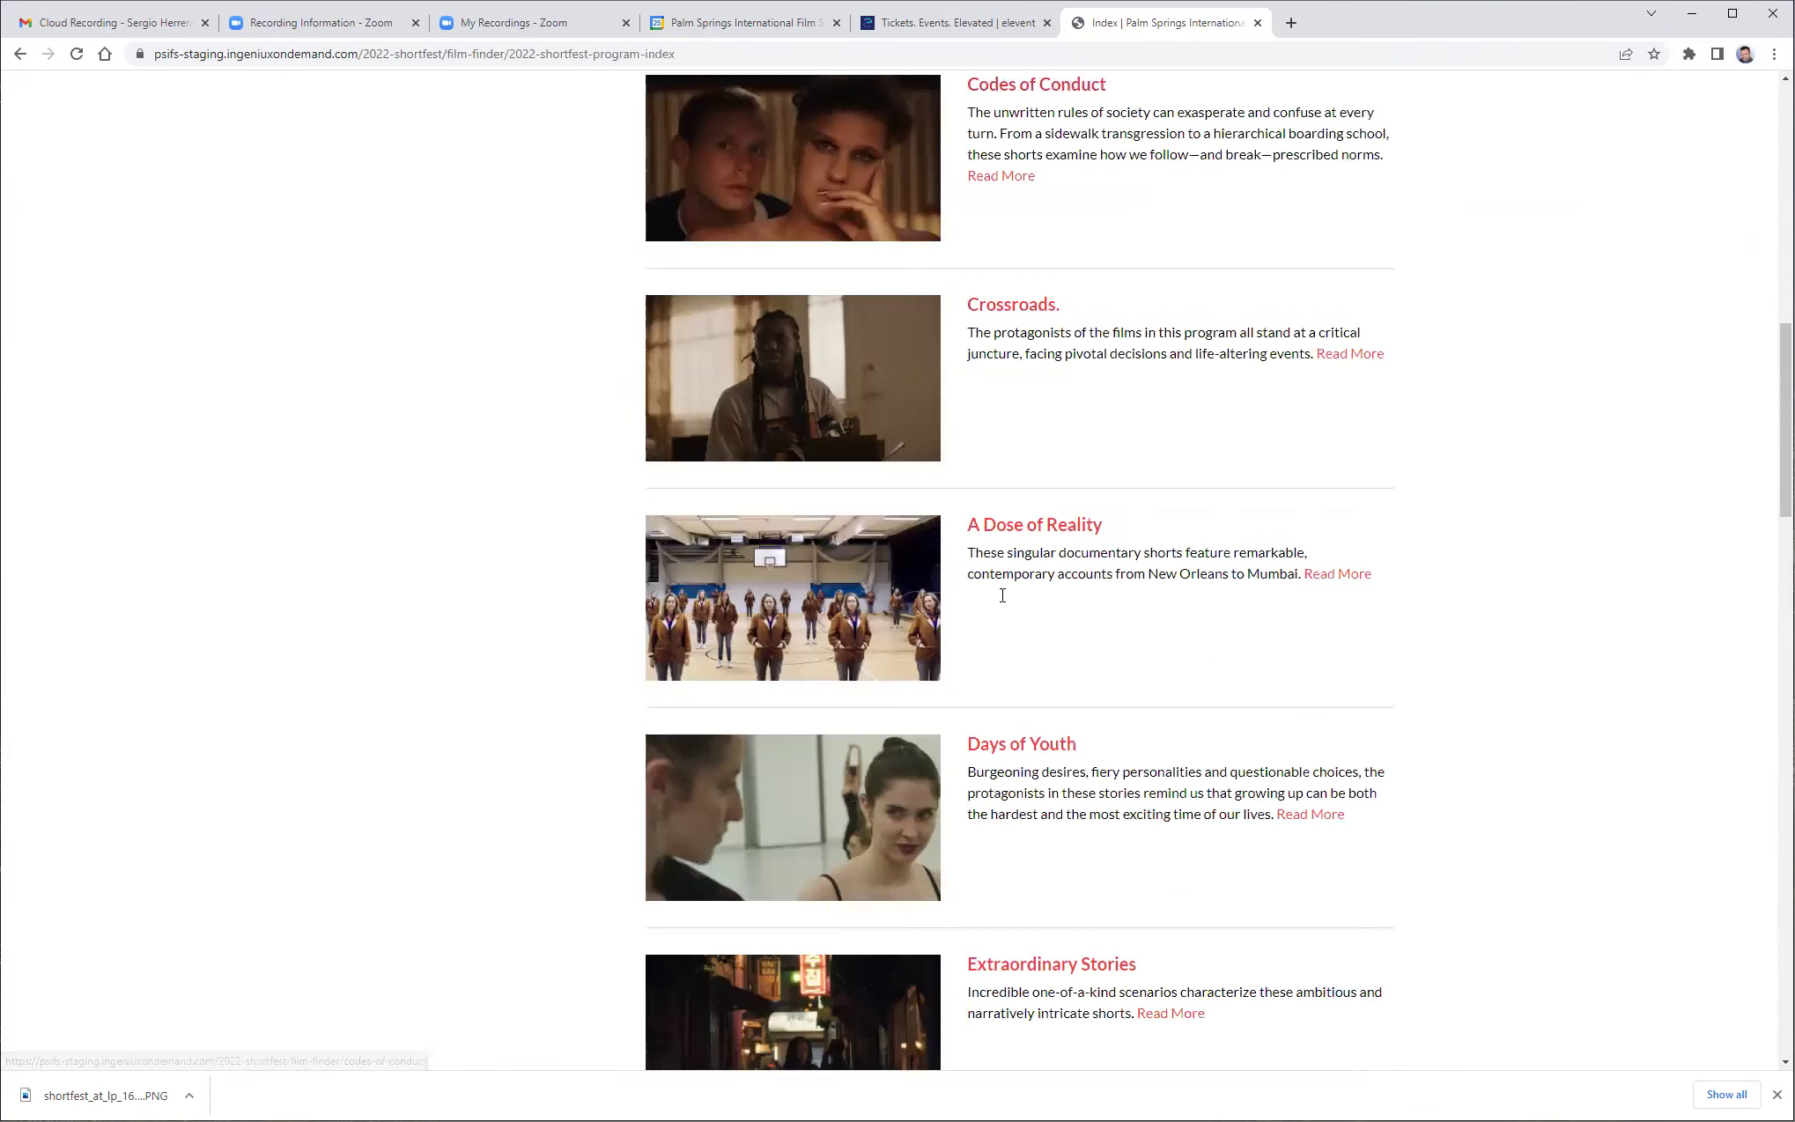
click(1026, 742)
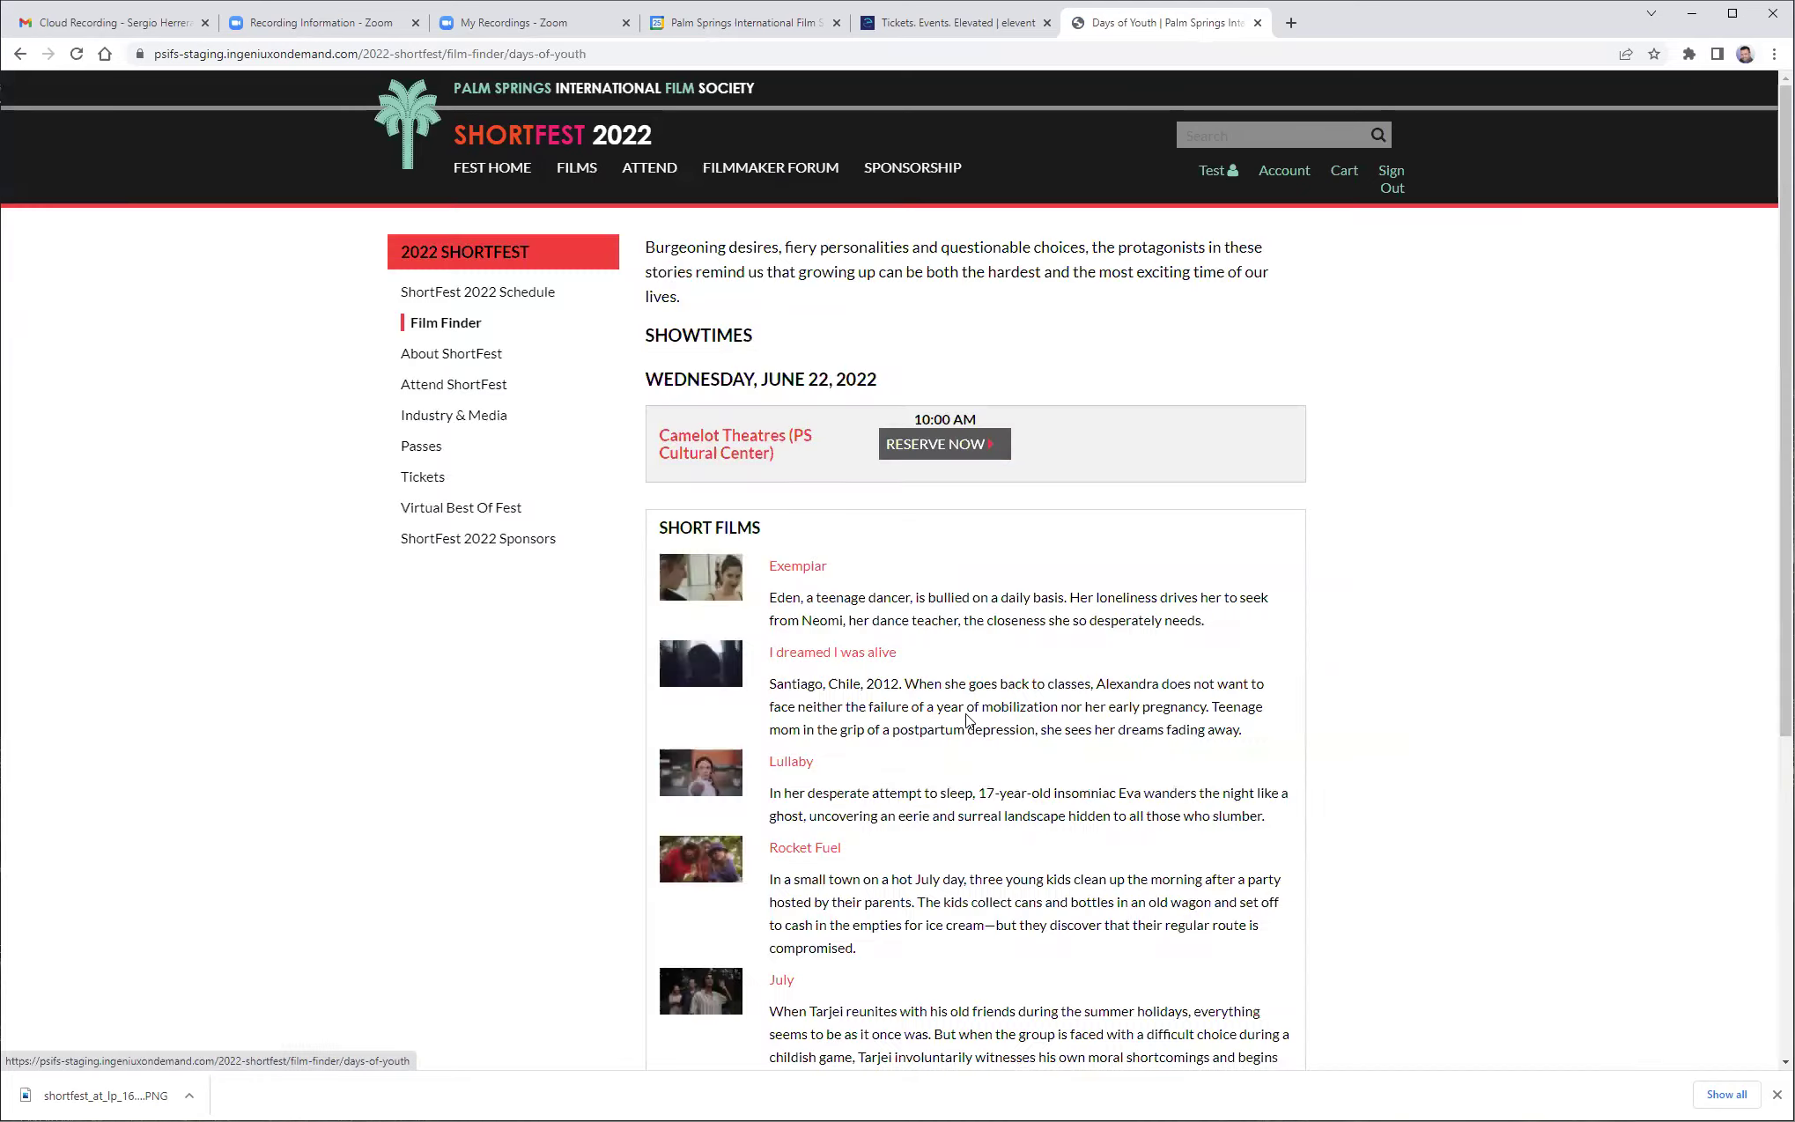
Step: Try reserving the Days of Youth 10:00 AM showing, then go back to the Program Index
scroll(1016, 607, down, 15)
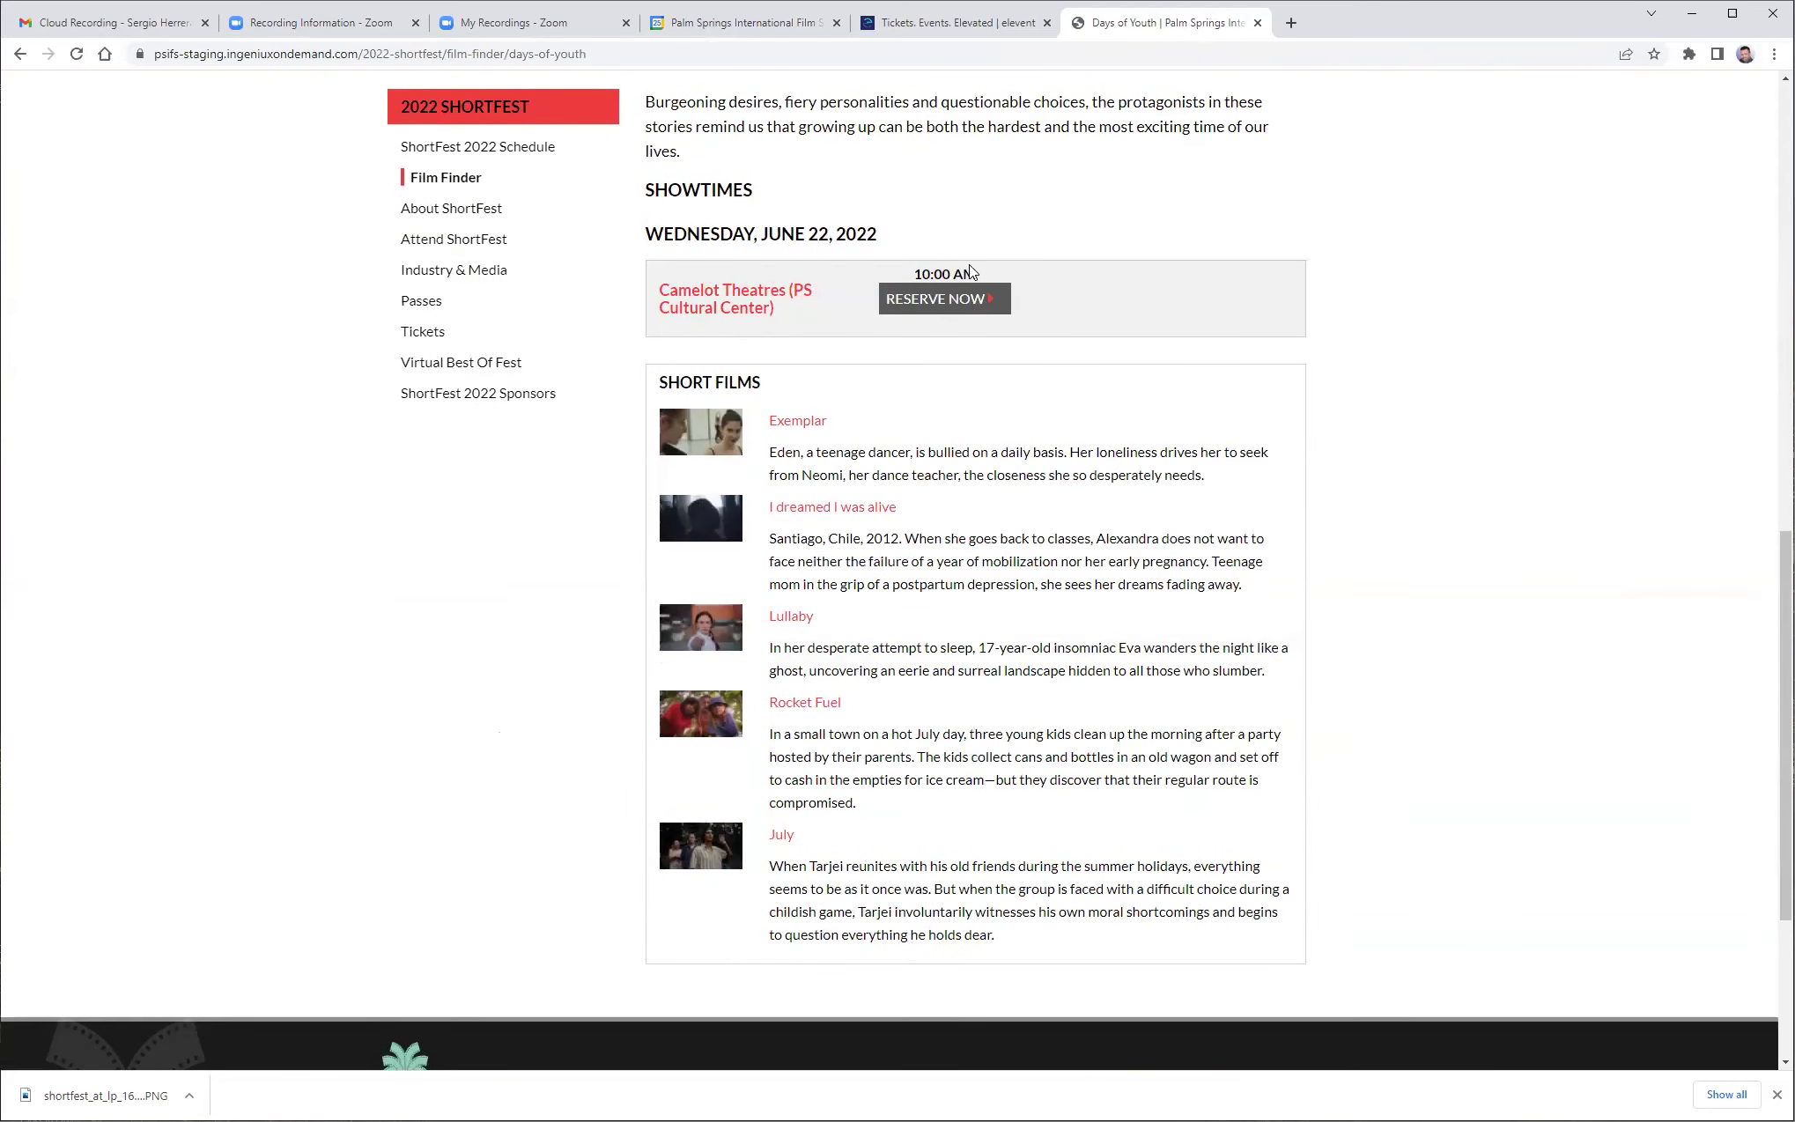
click(948, 301)
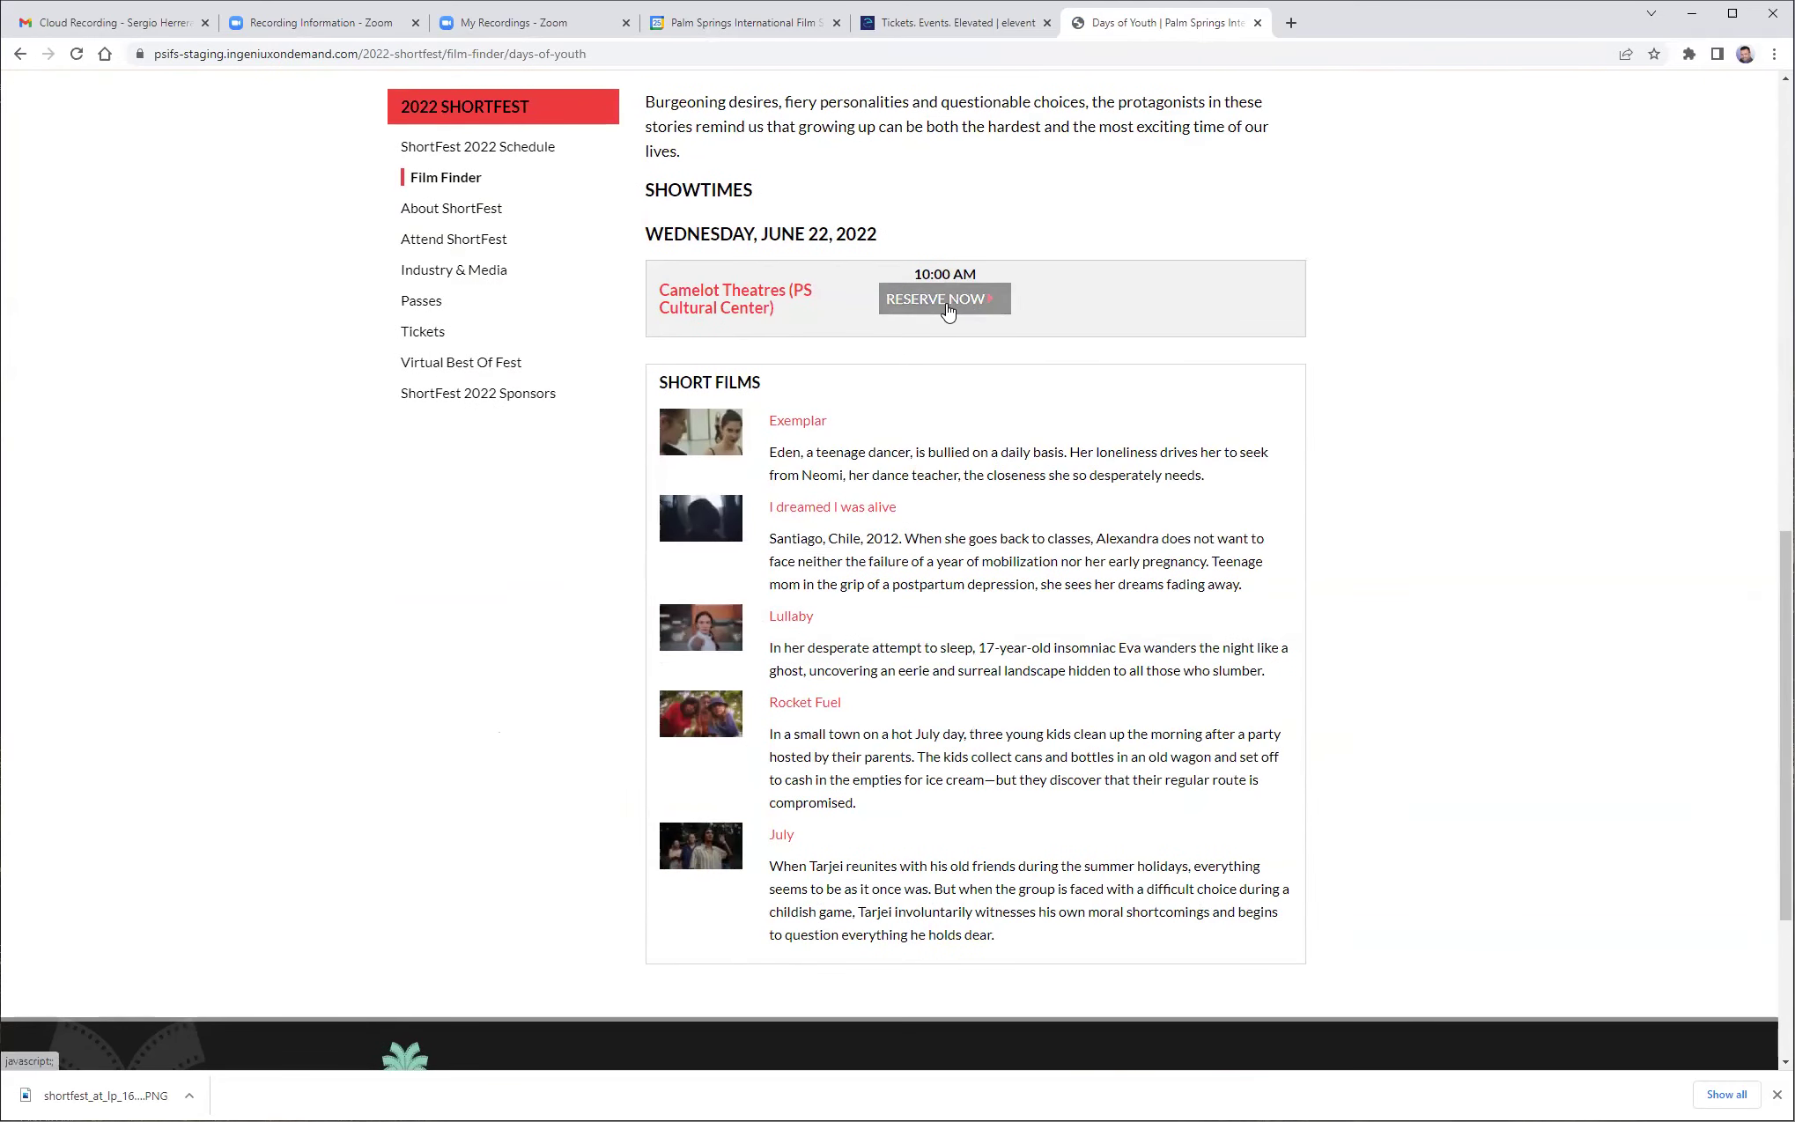
click(19, 54)
scroll(533, 336, up, 10)
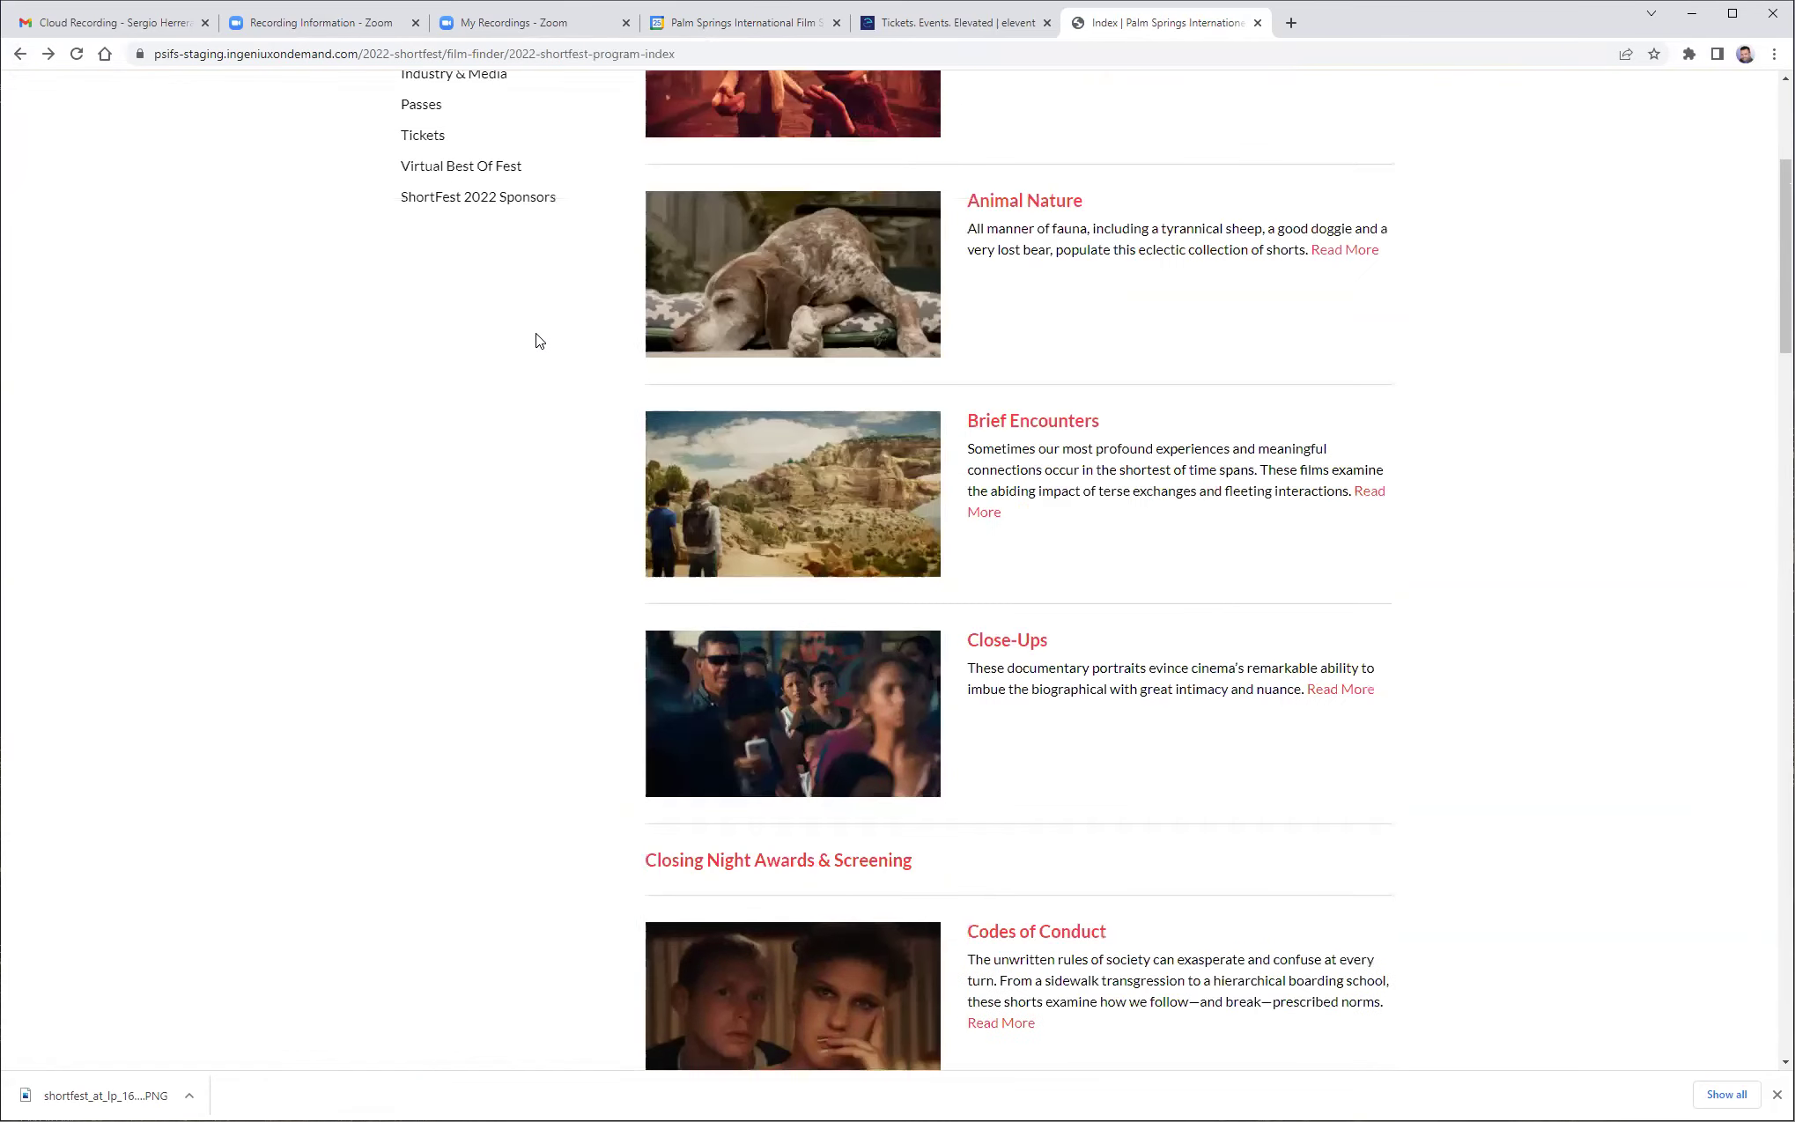
mouse_move(568, 181)
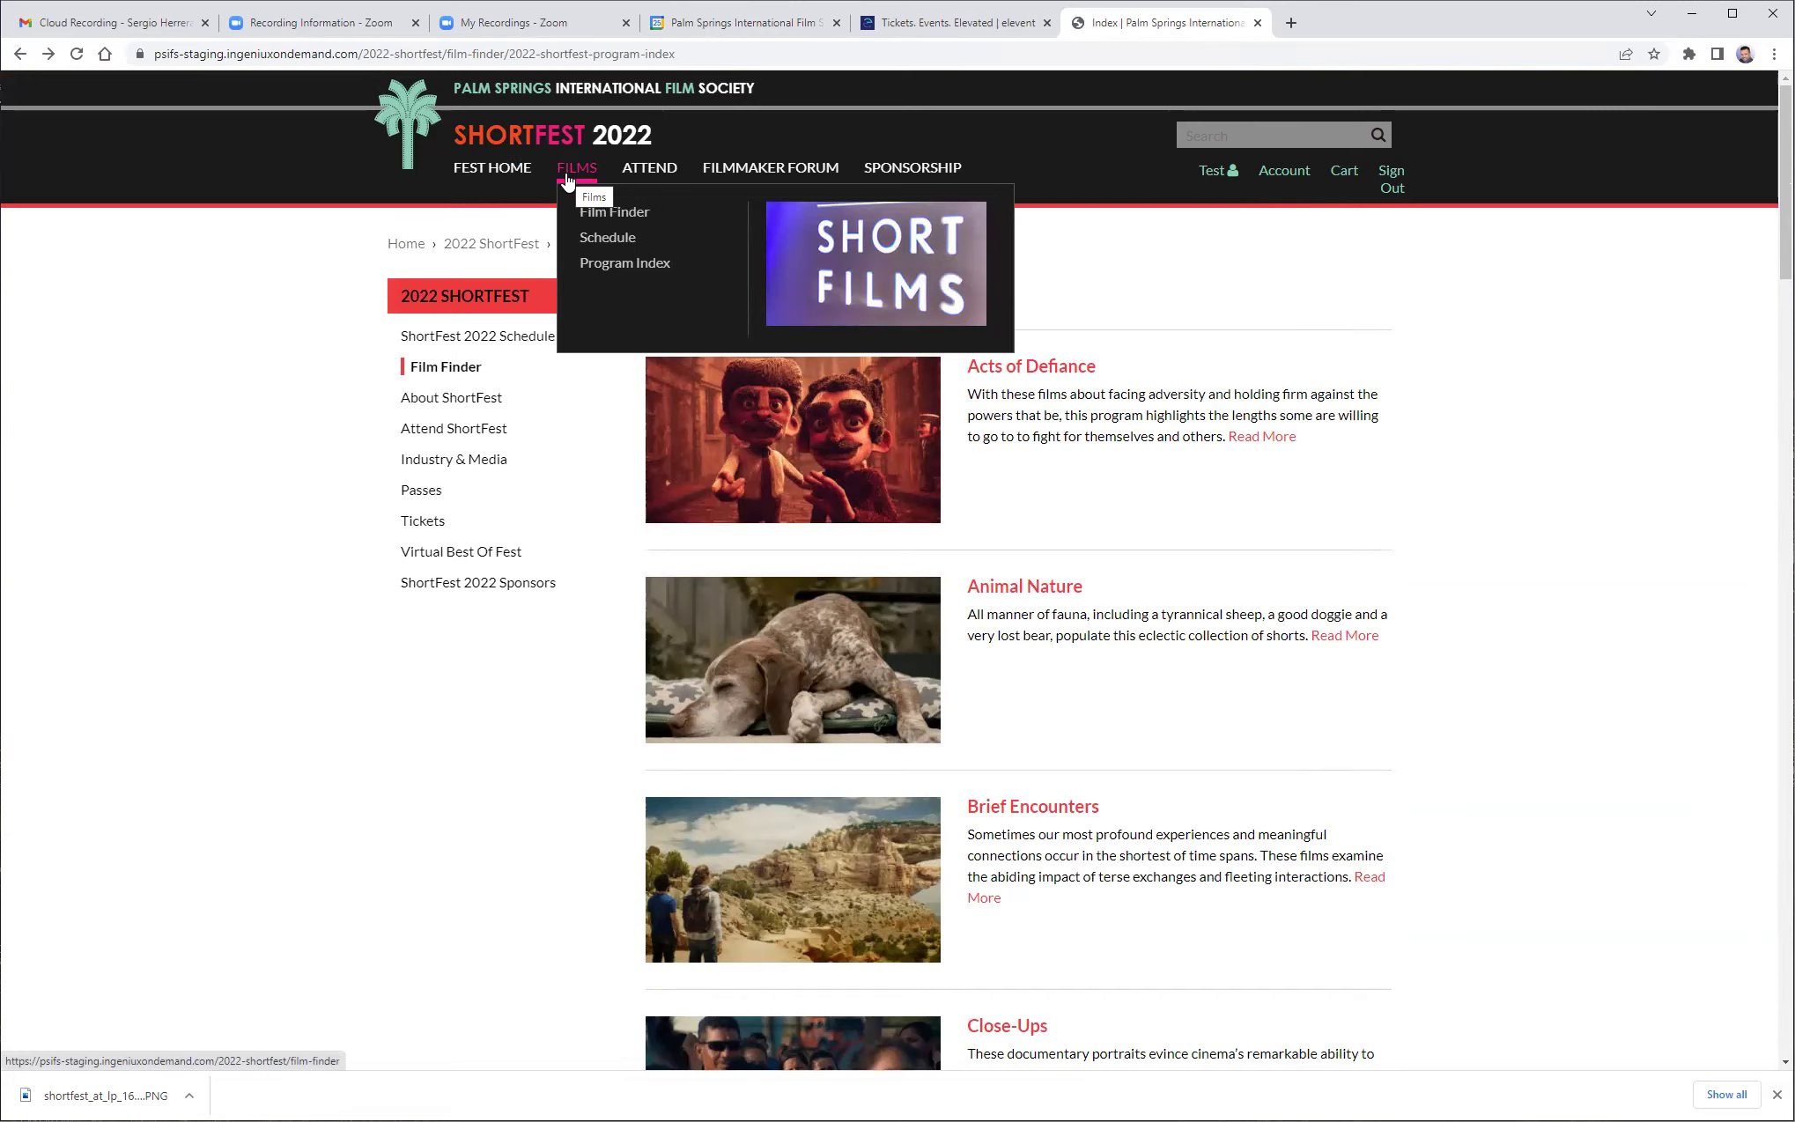
Step: Show later June 21 showtimes in the Schedule and preview Life on Earth
click(603, 237)
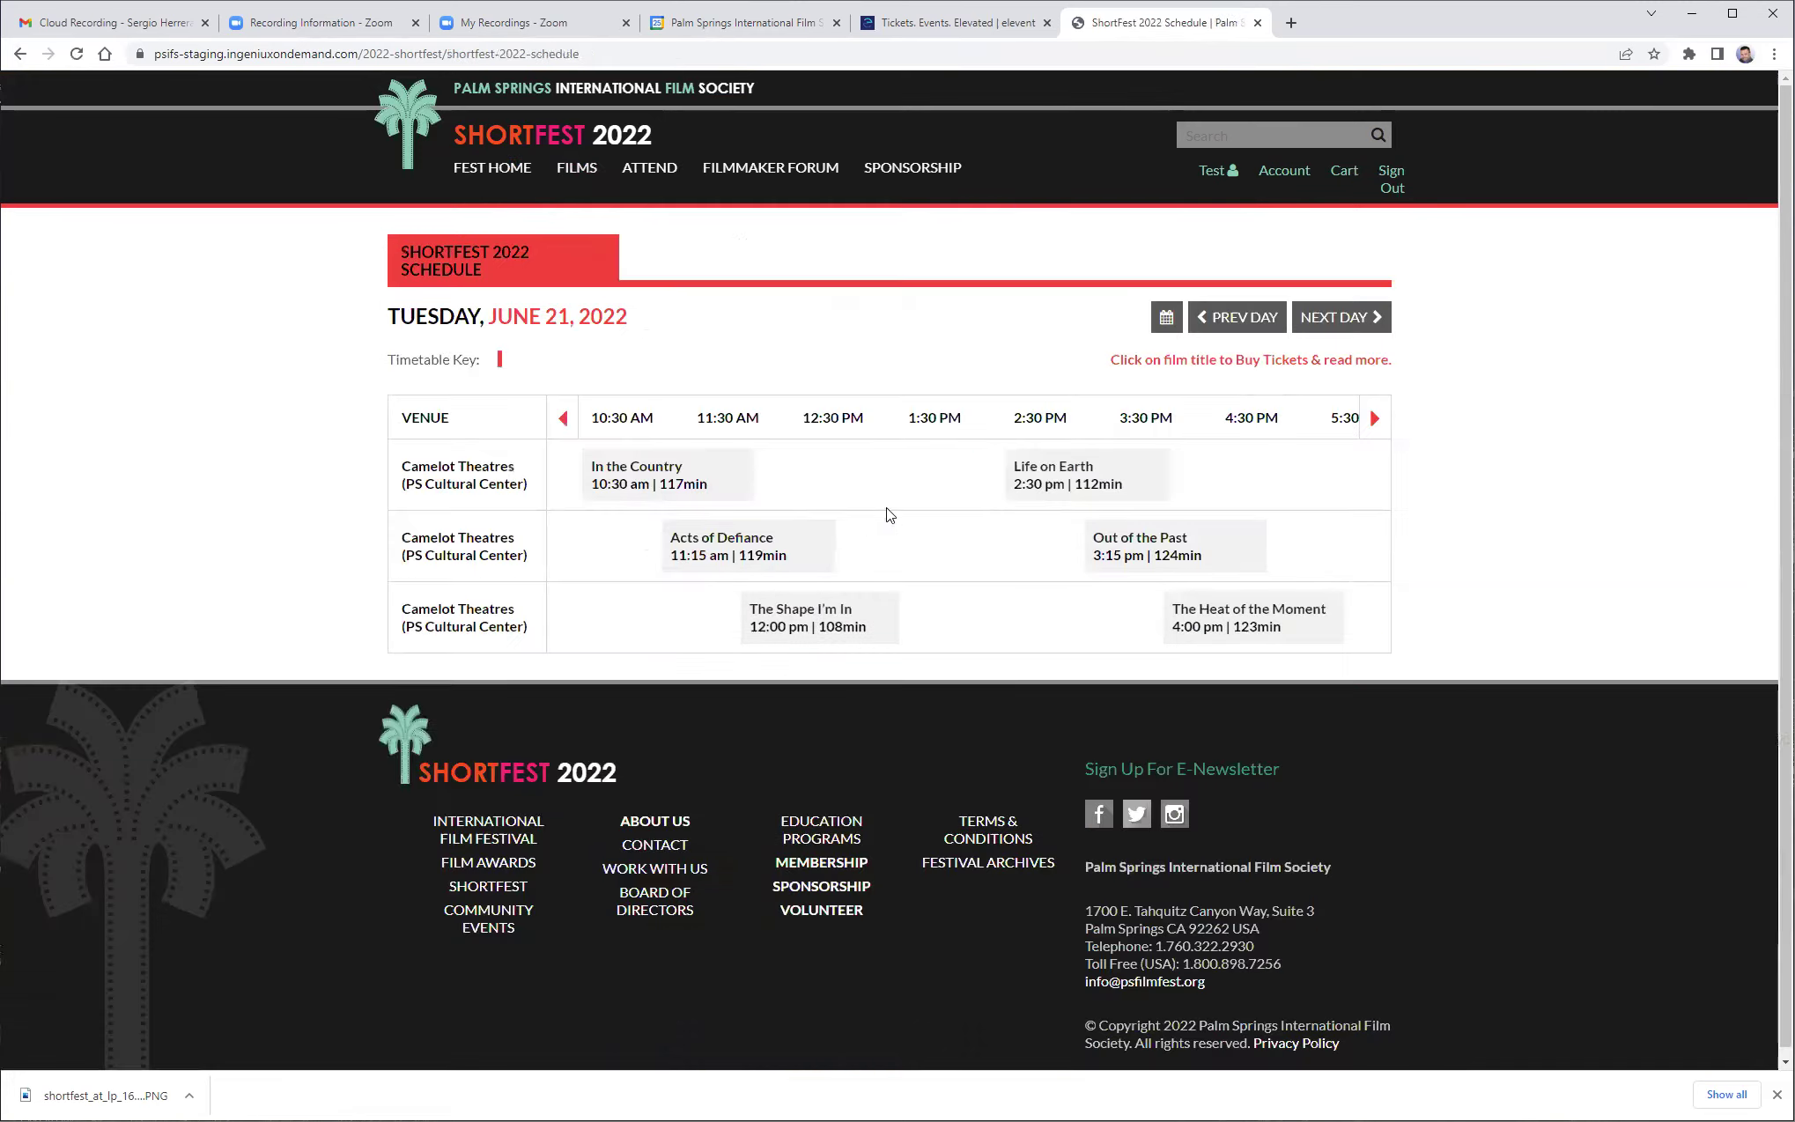
click(1374, 410)
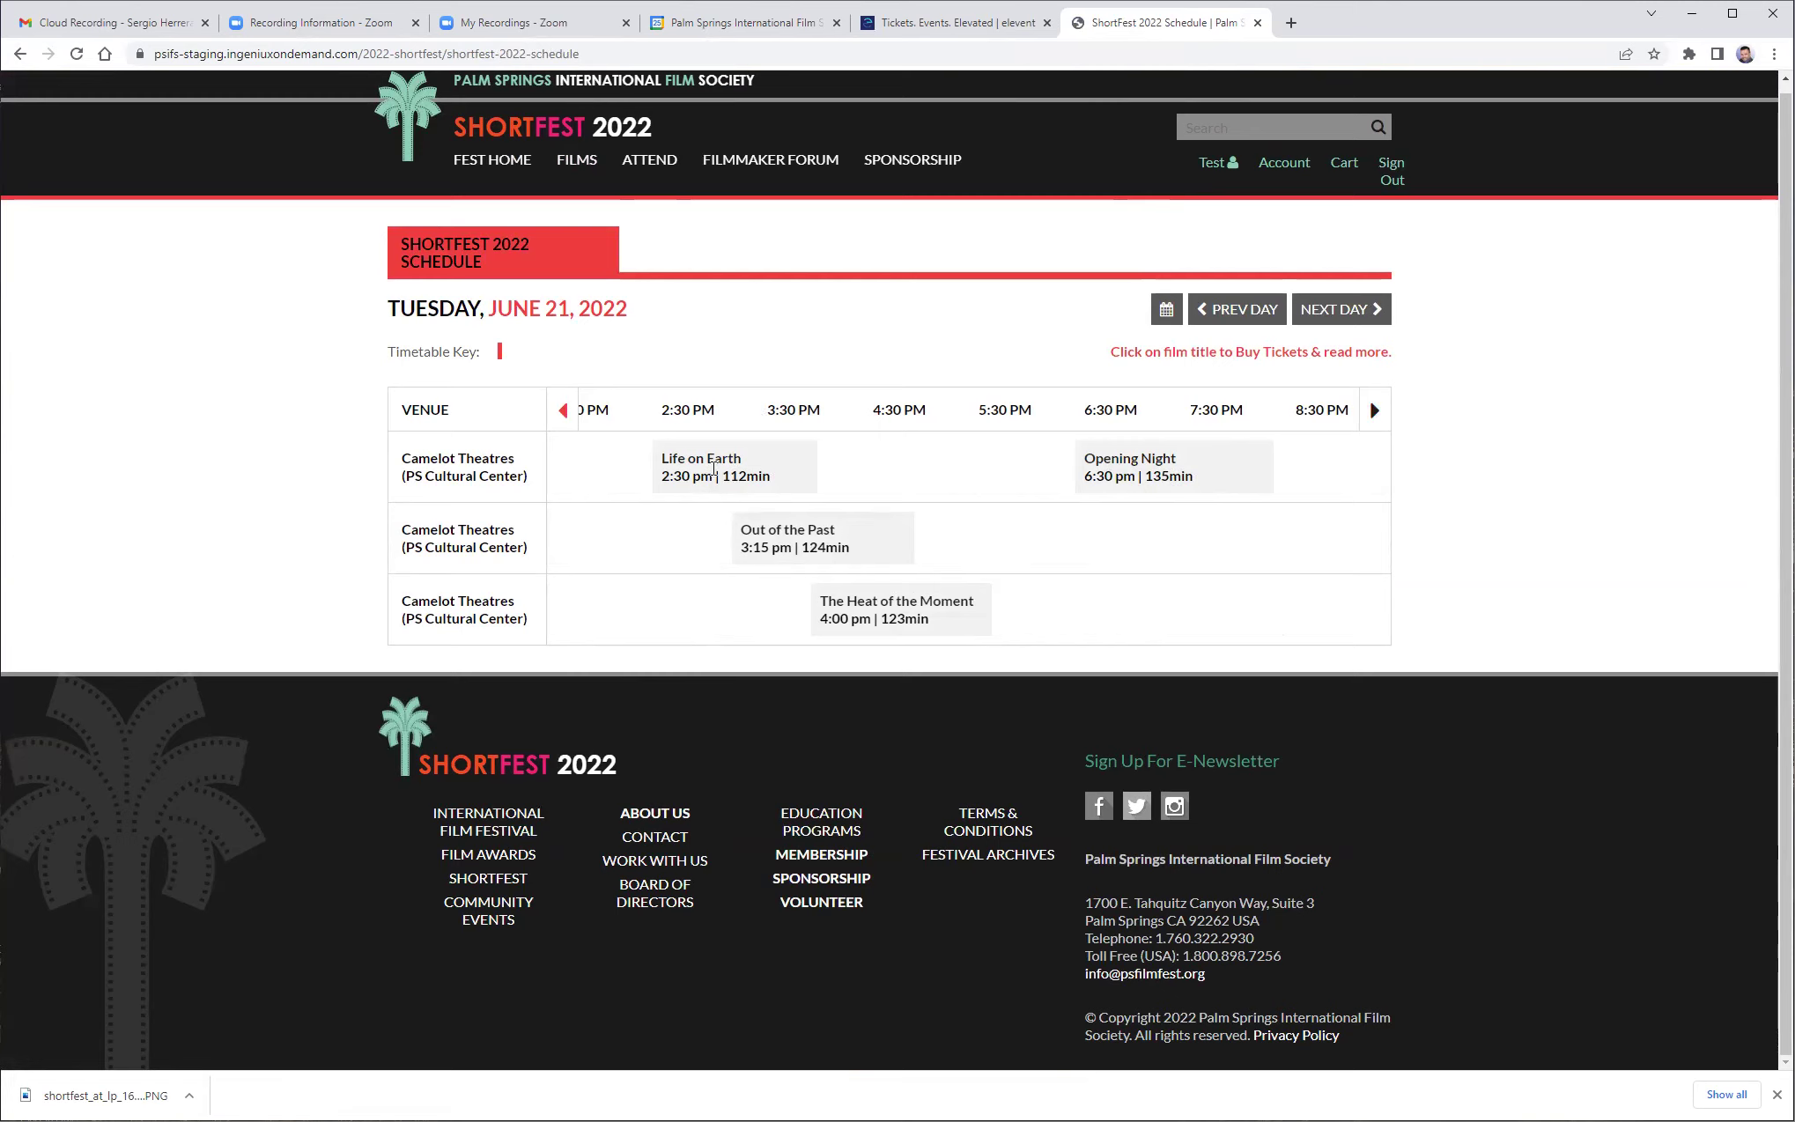
click(713, 469)
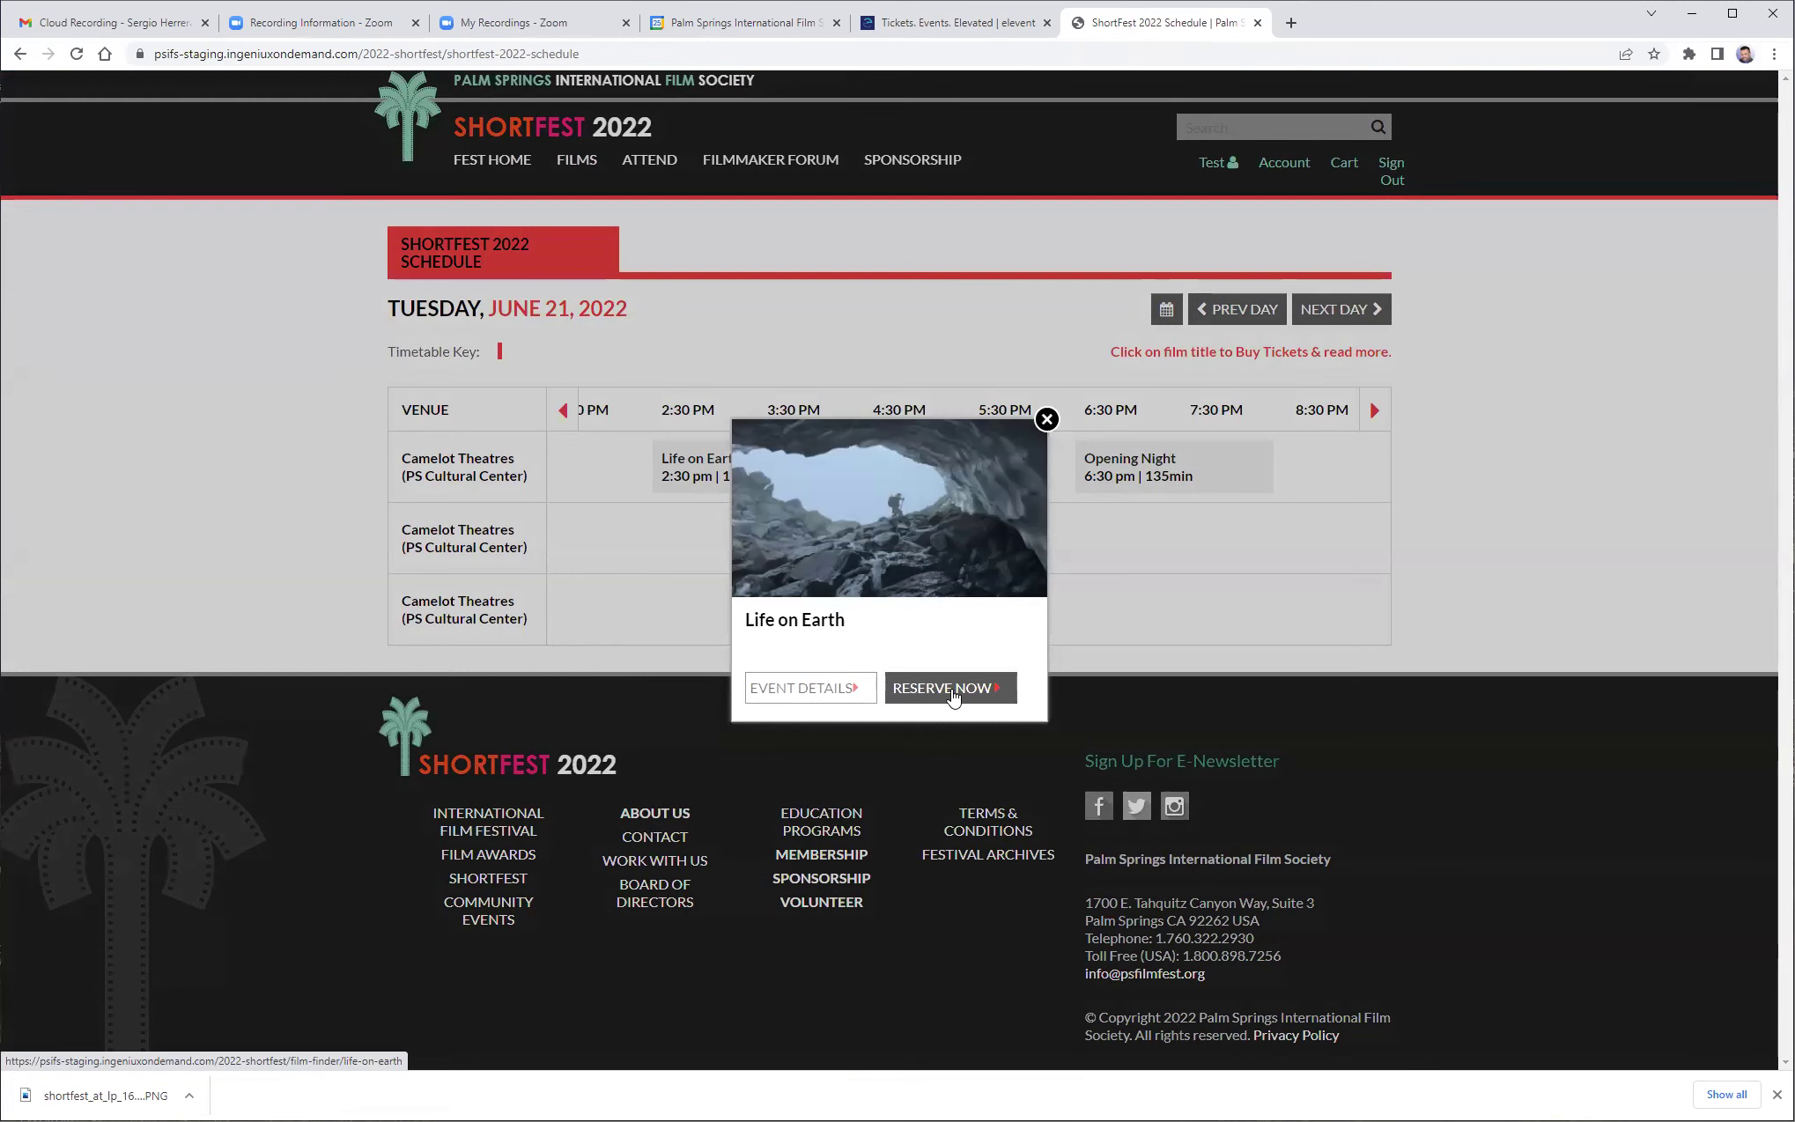
click(586, 167)
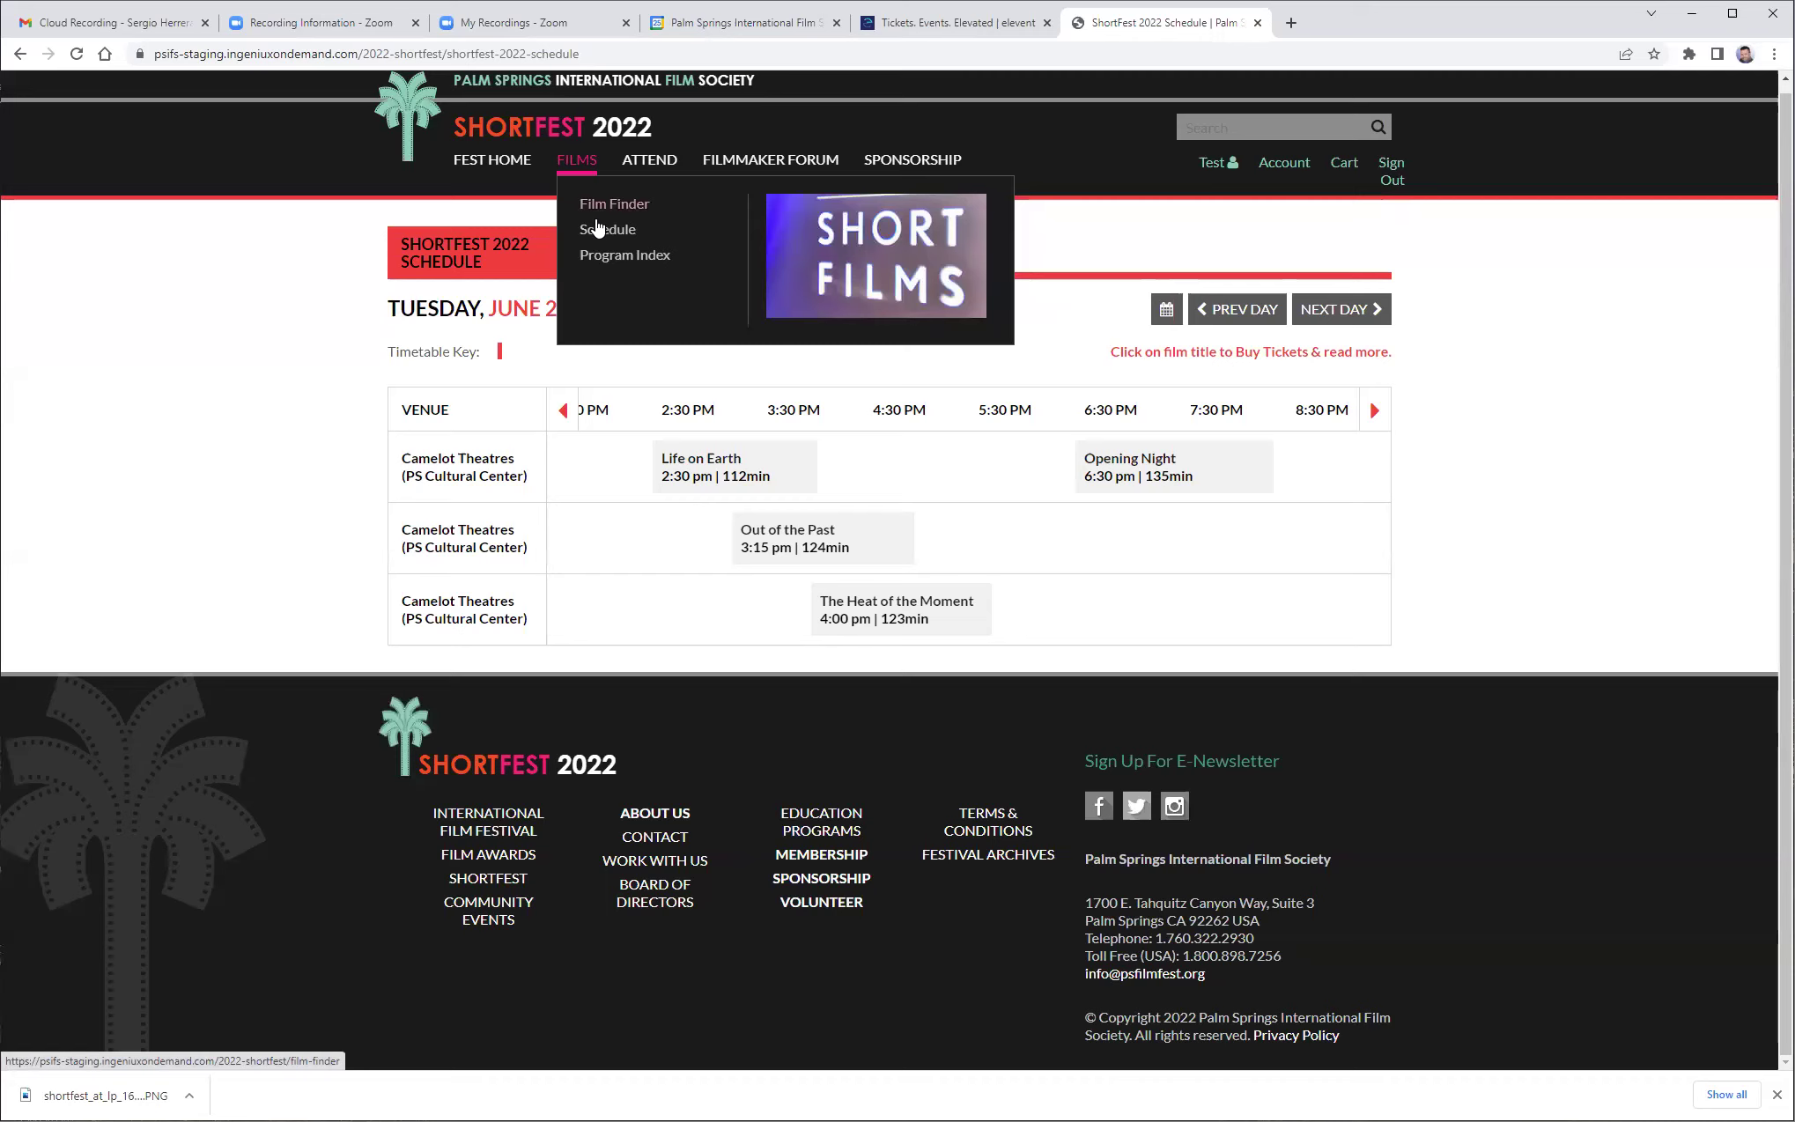
Step: Open the A Family Affair program page from the Program Index
mouse_move(586, 167)
click(621, 257)
scroll(972, 552, down, 12)
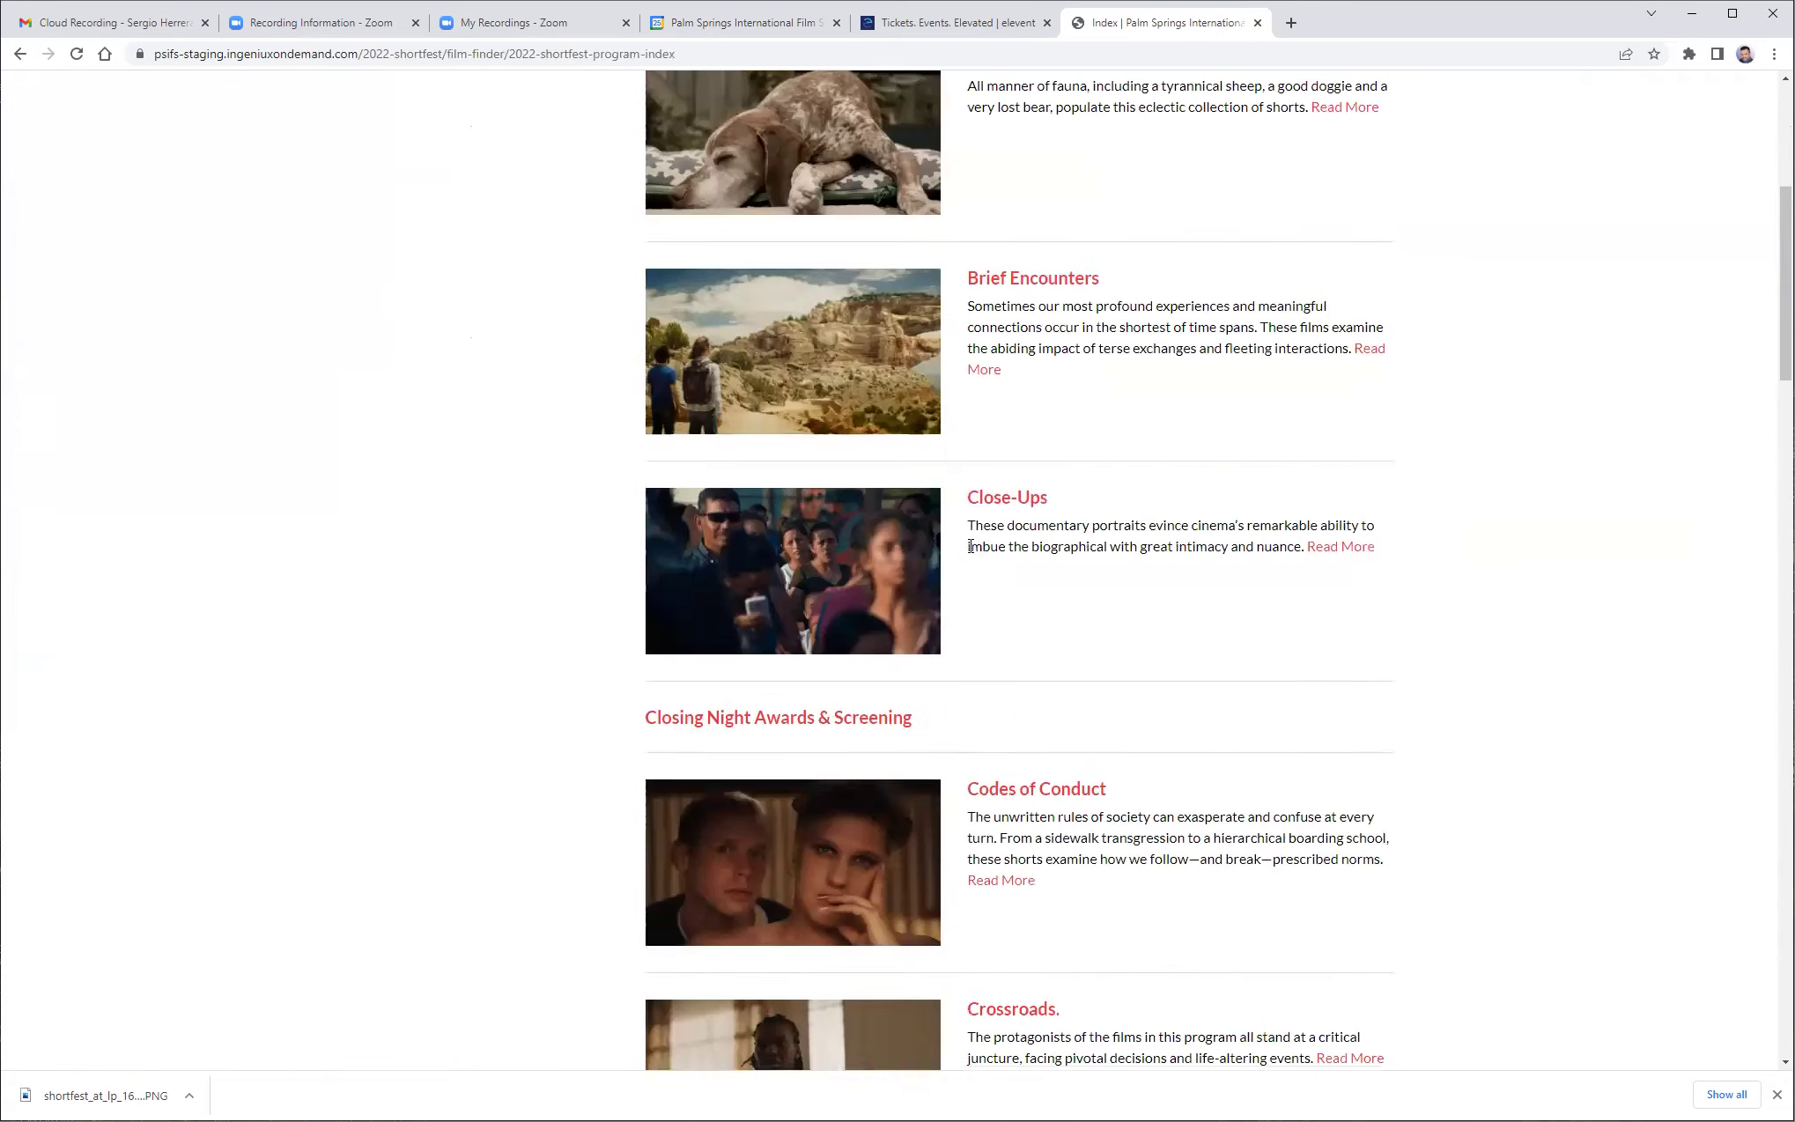
scroll(972, 553, down, 8)
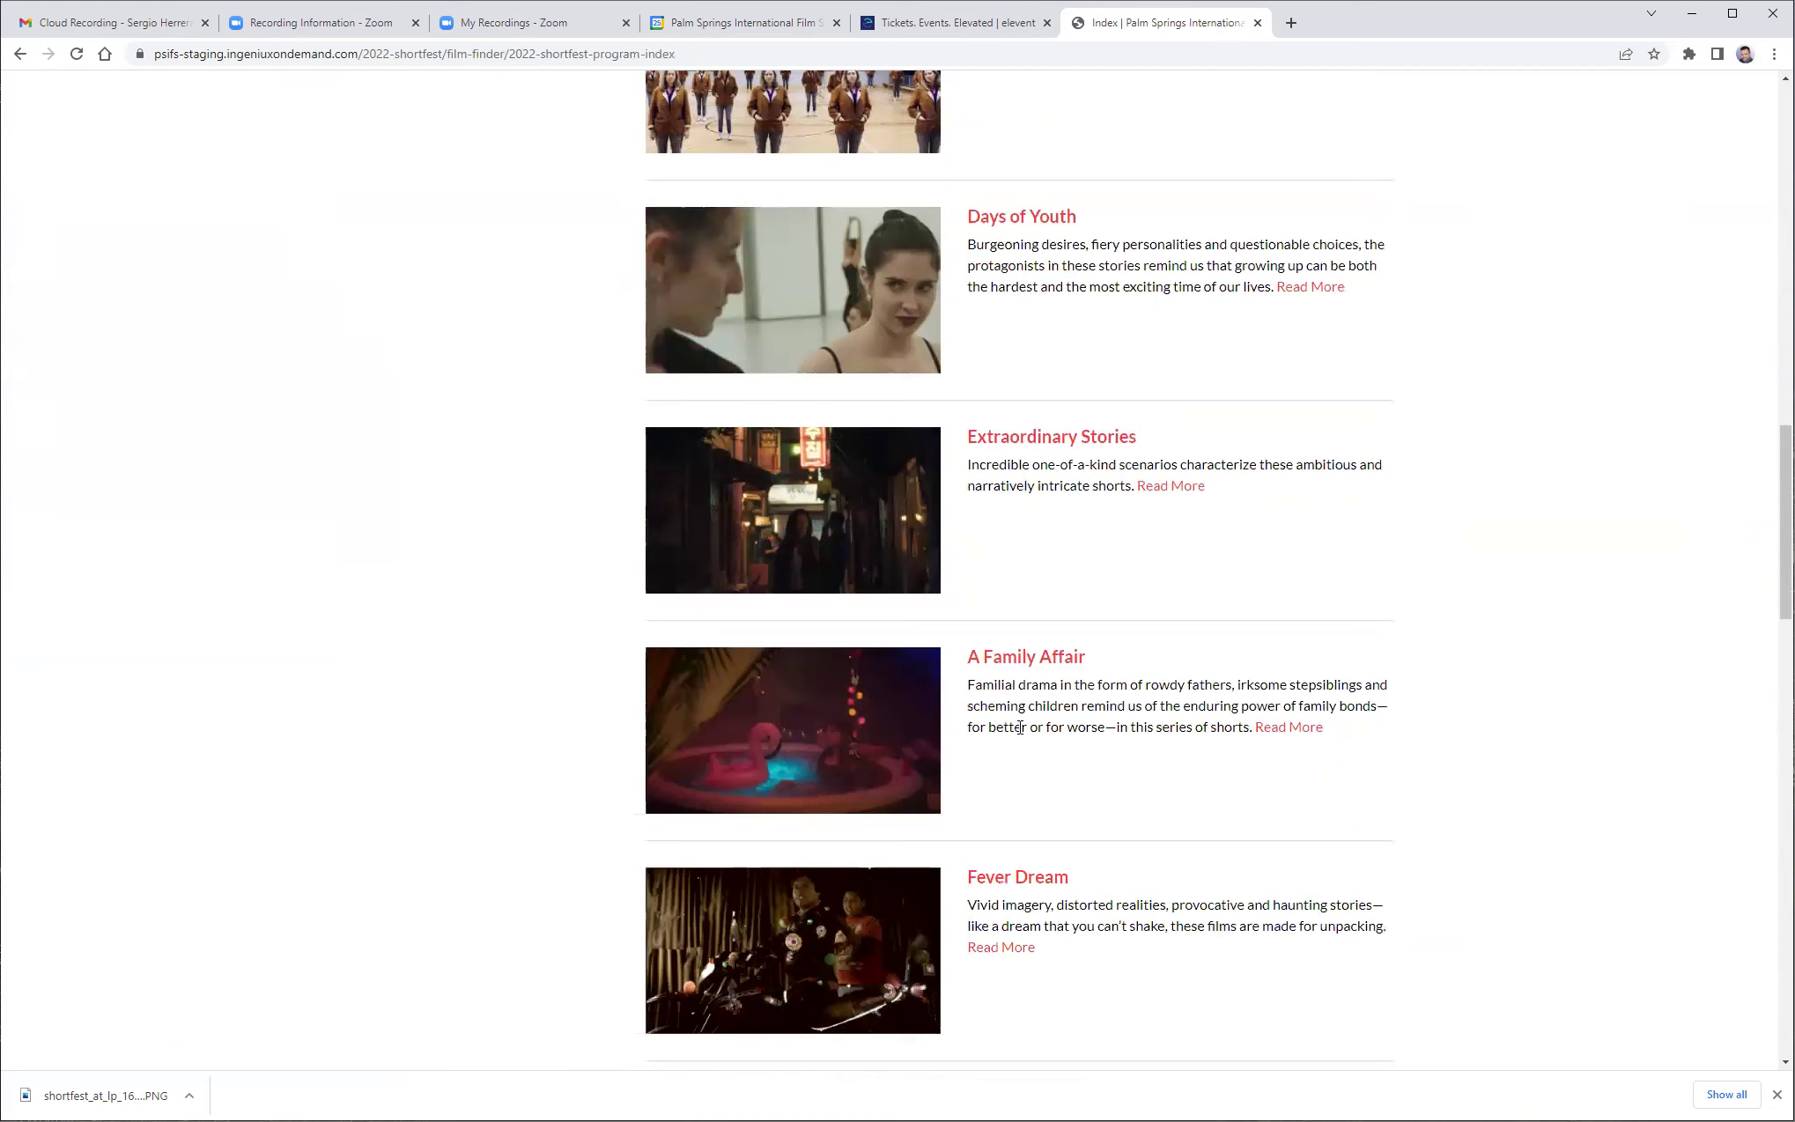
click(1025, 659)
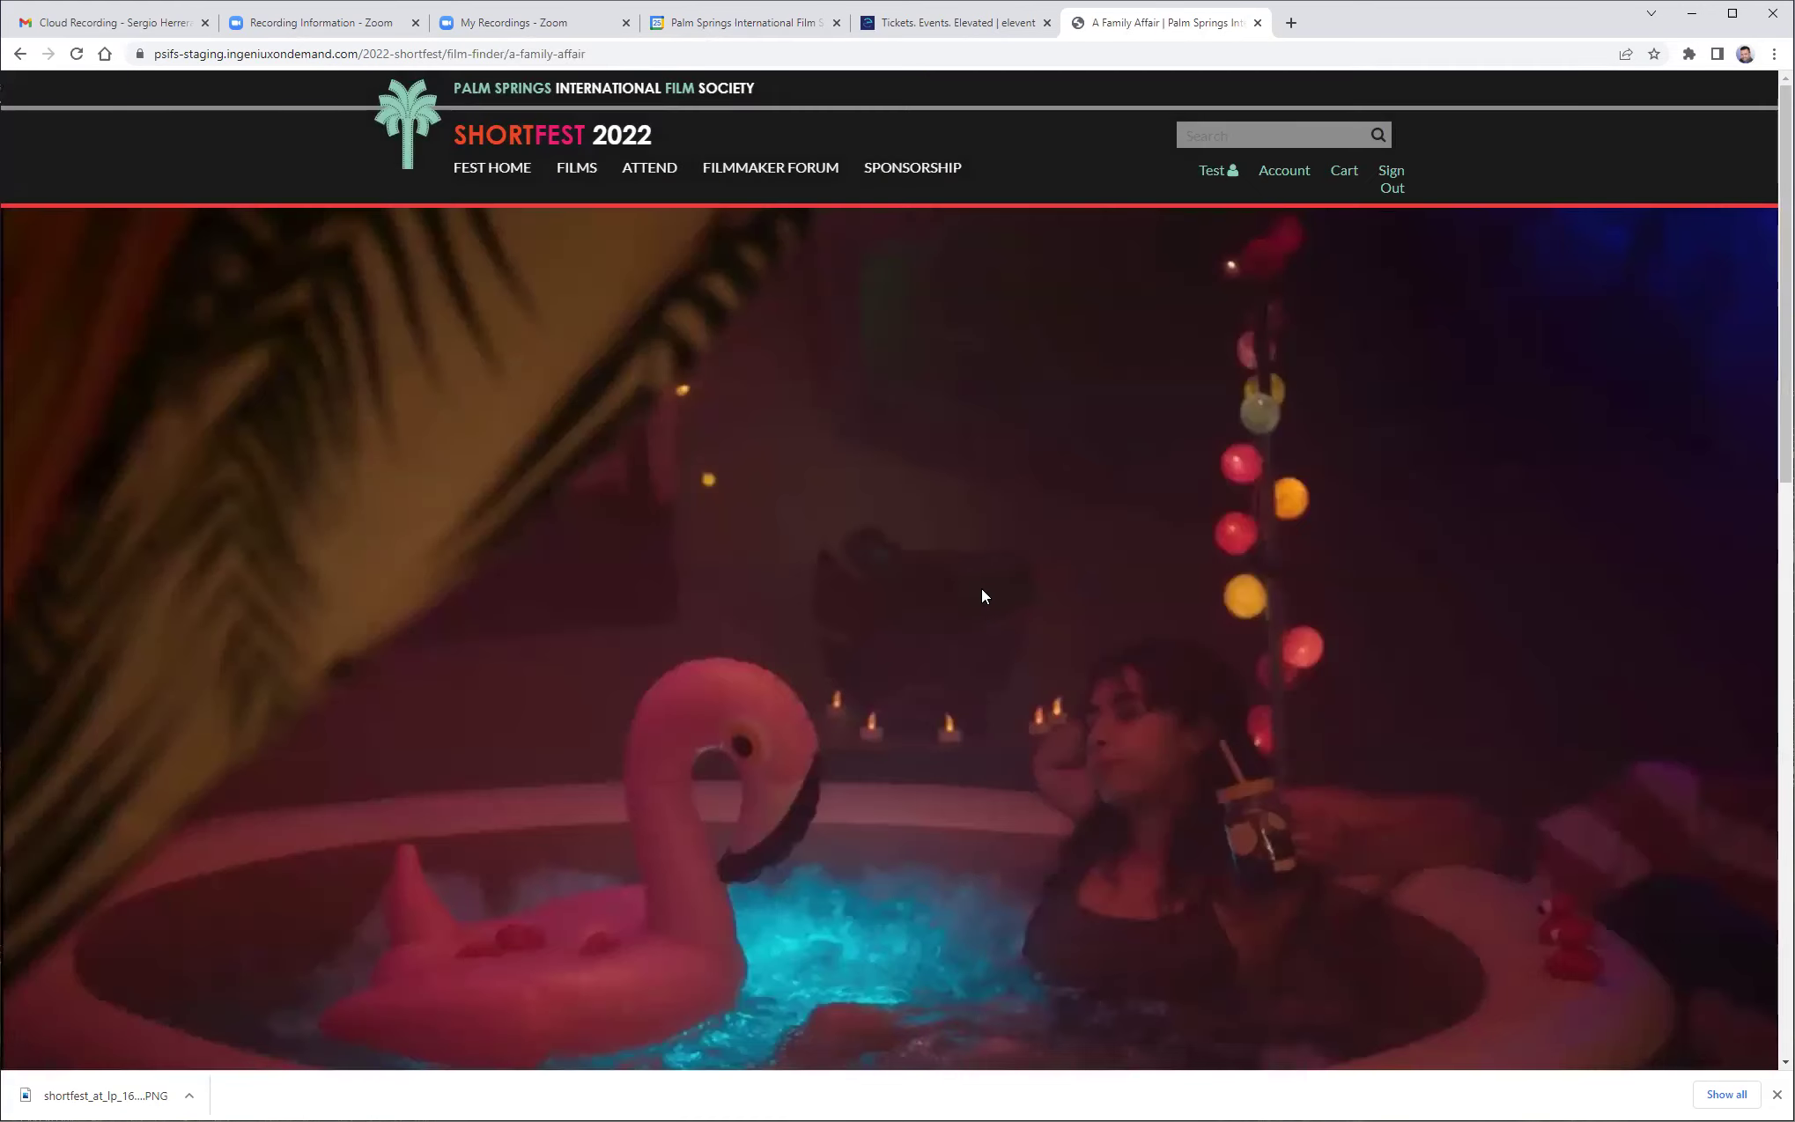
Step: Reserve one Filmmaker Pass seat for A Family Affair, June 25 6:45 PM, and add it to cart
scroll(986, 577, down, 12)
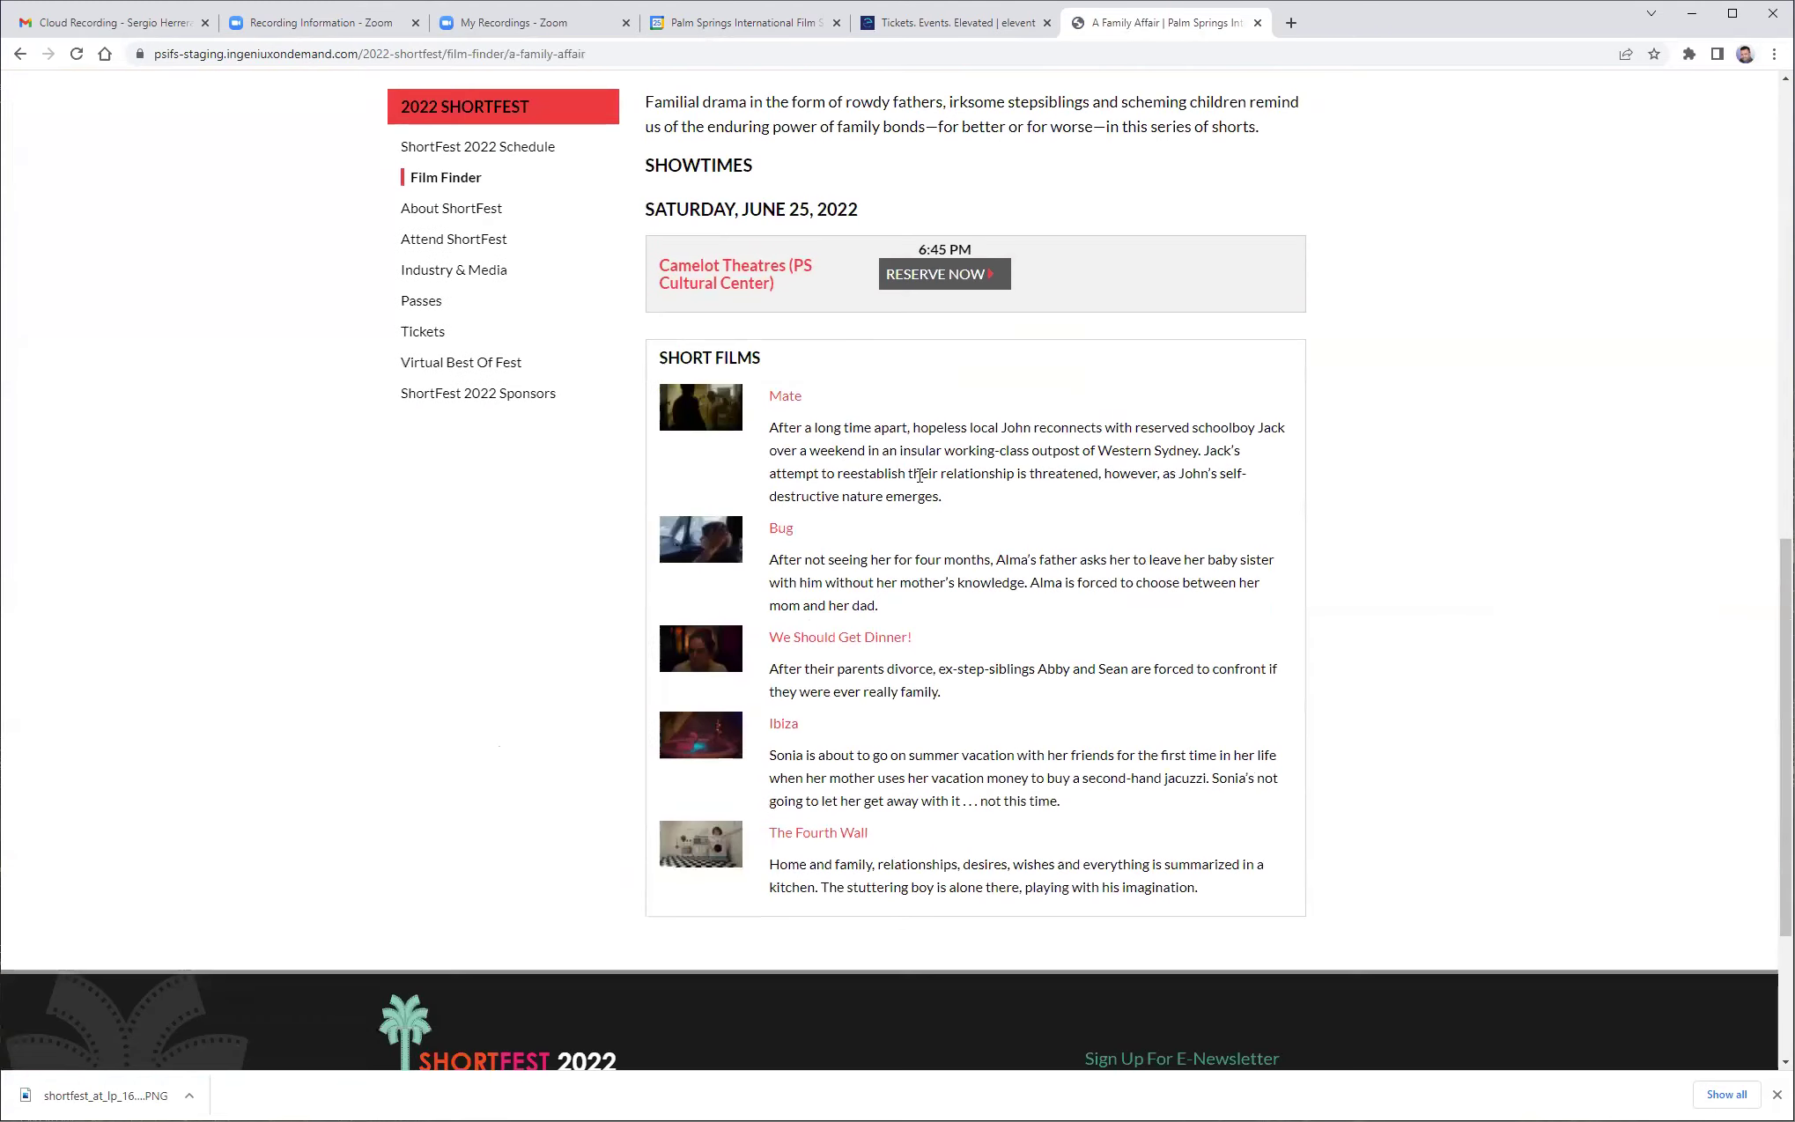
click(951, 280)
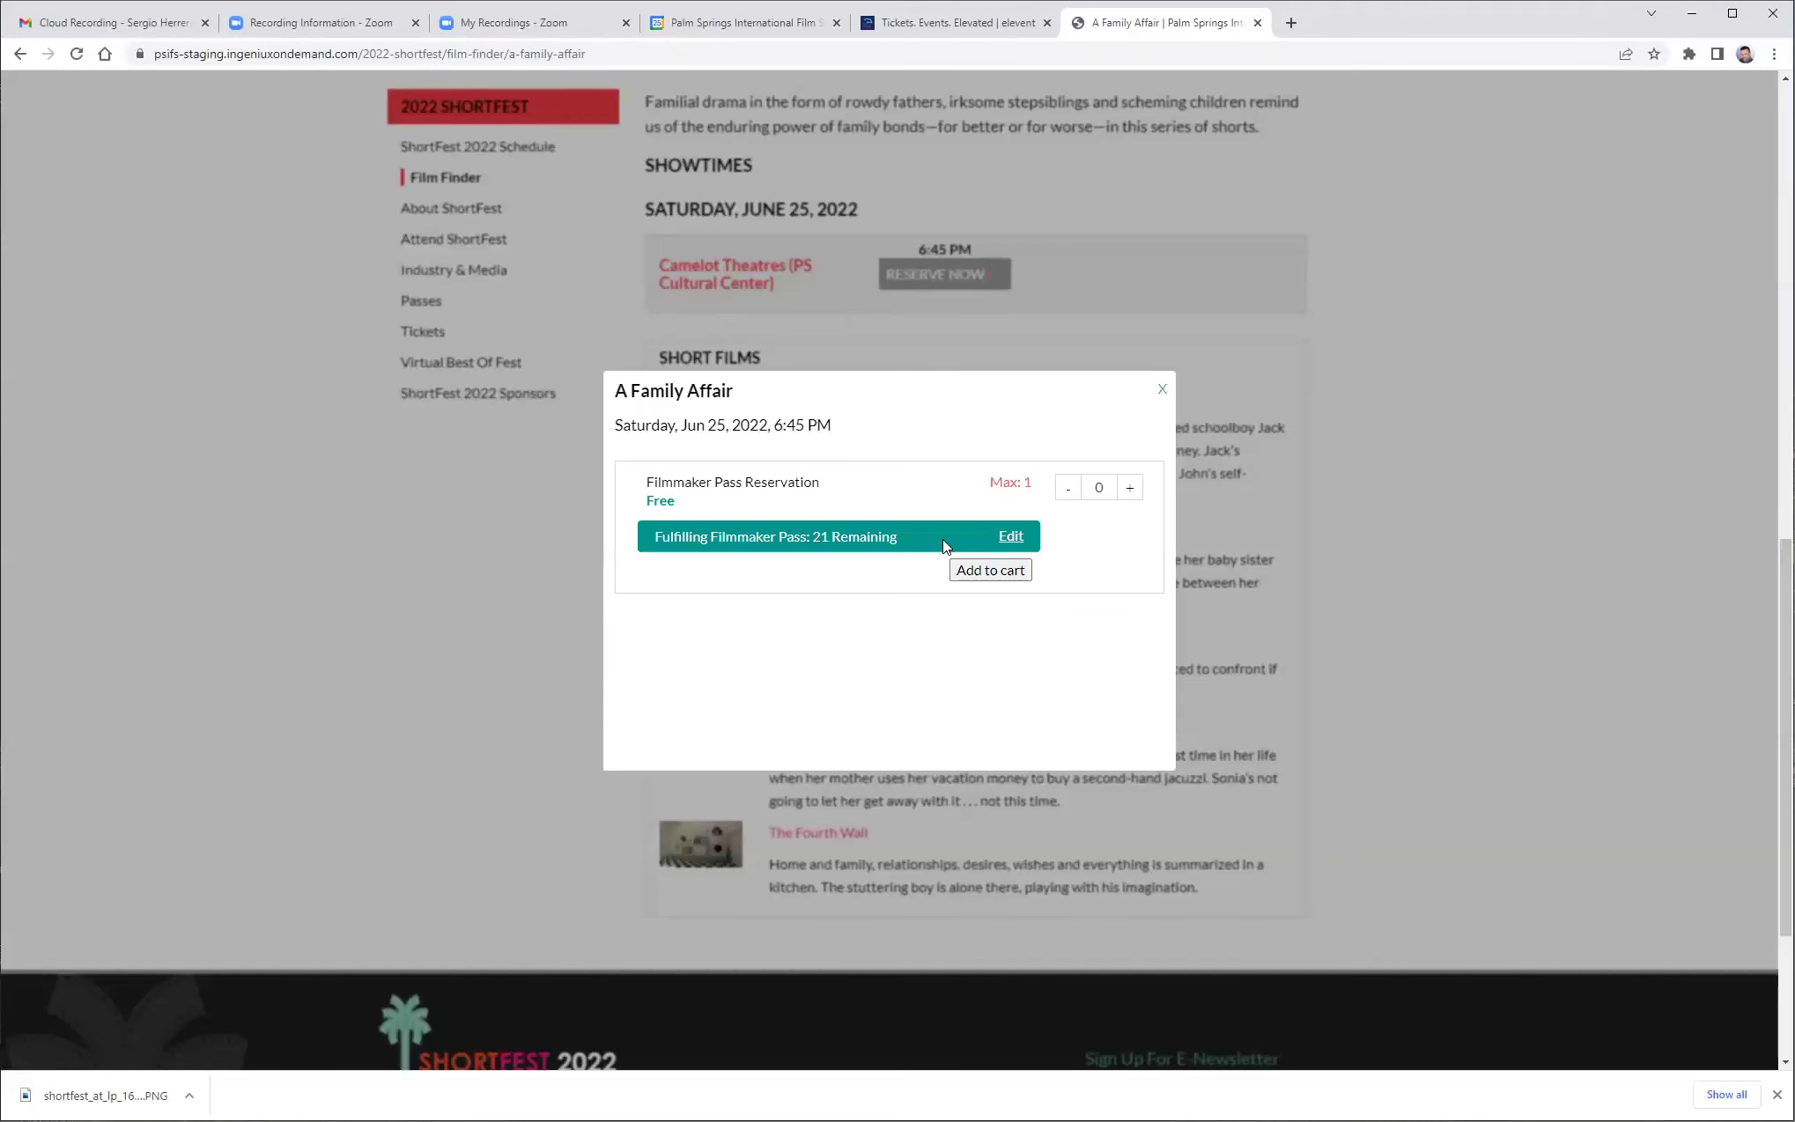
click(1130, 489)
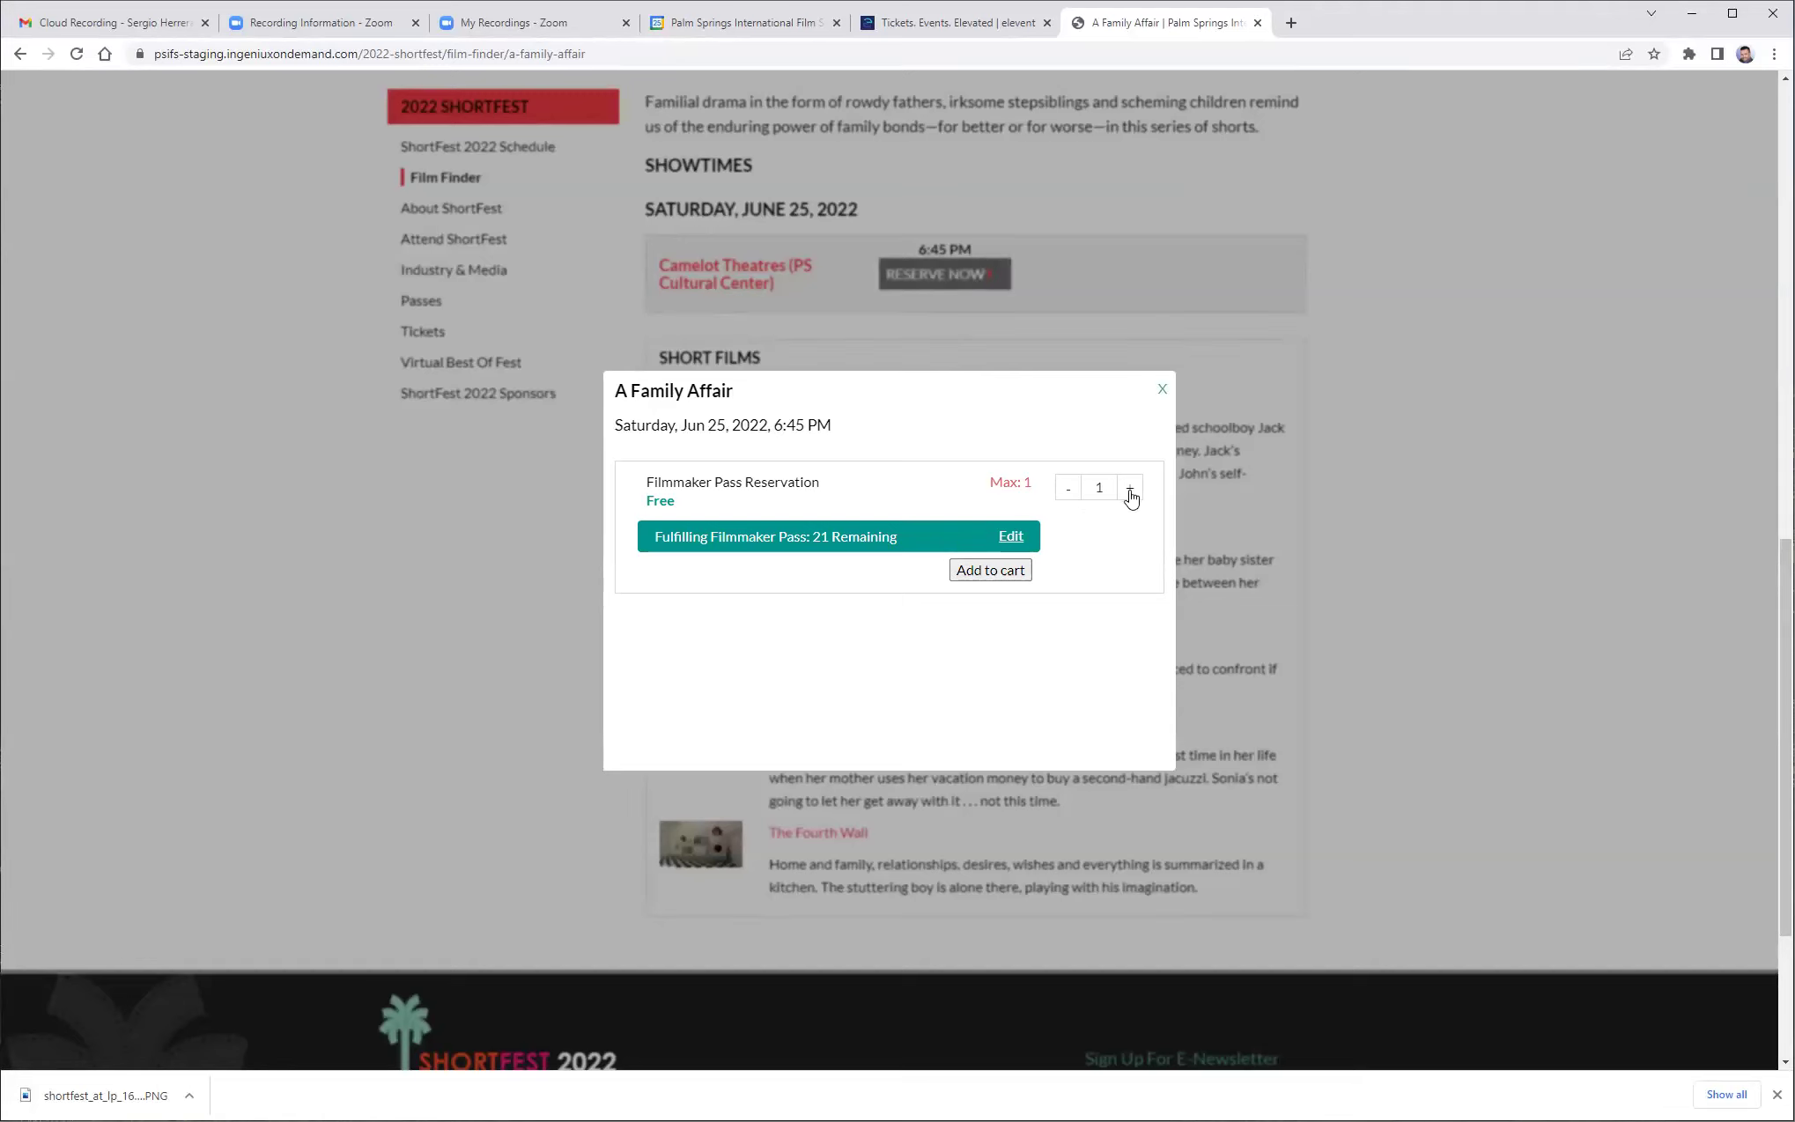
click(978, 572)
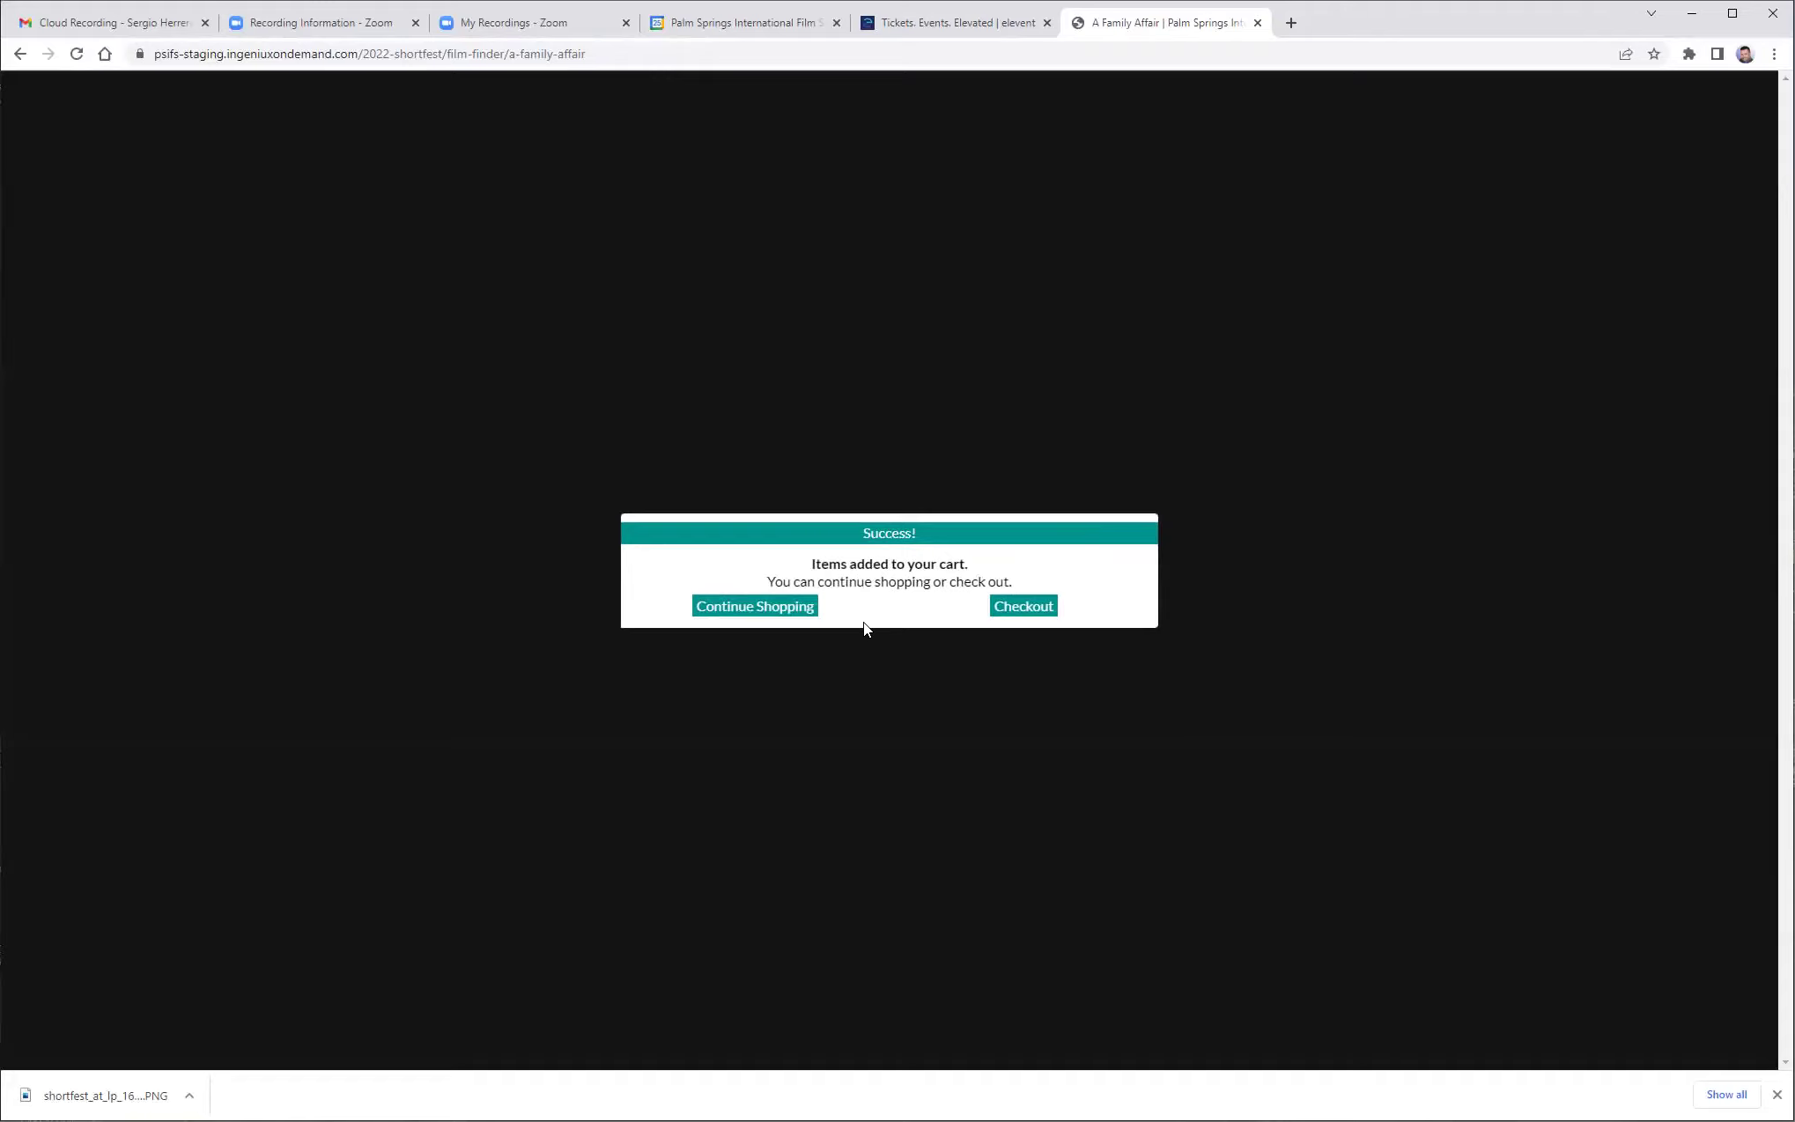
Step: Continue shopping and go to the Film Finder page
click(774, 608)
scroll(800, 599, up, 10)
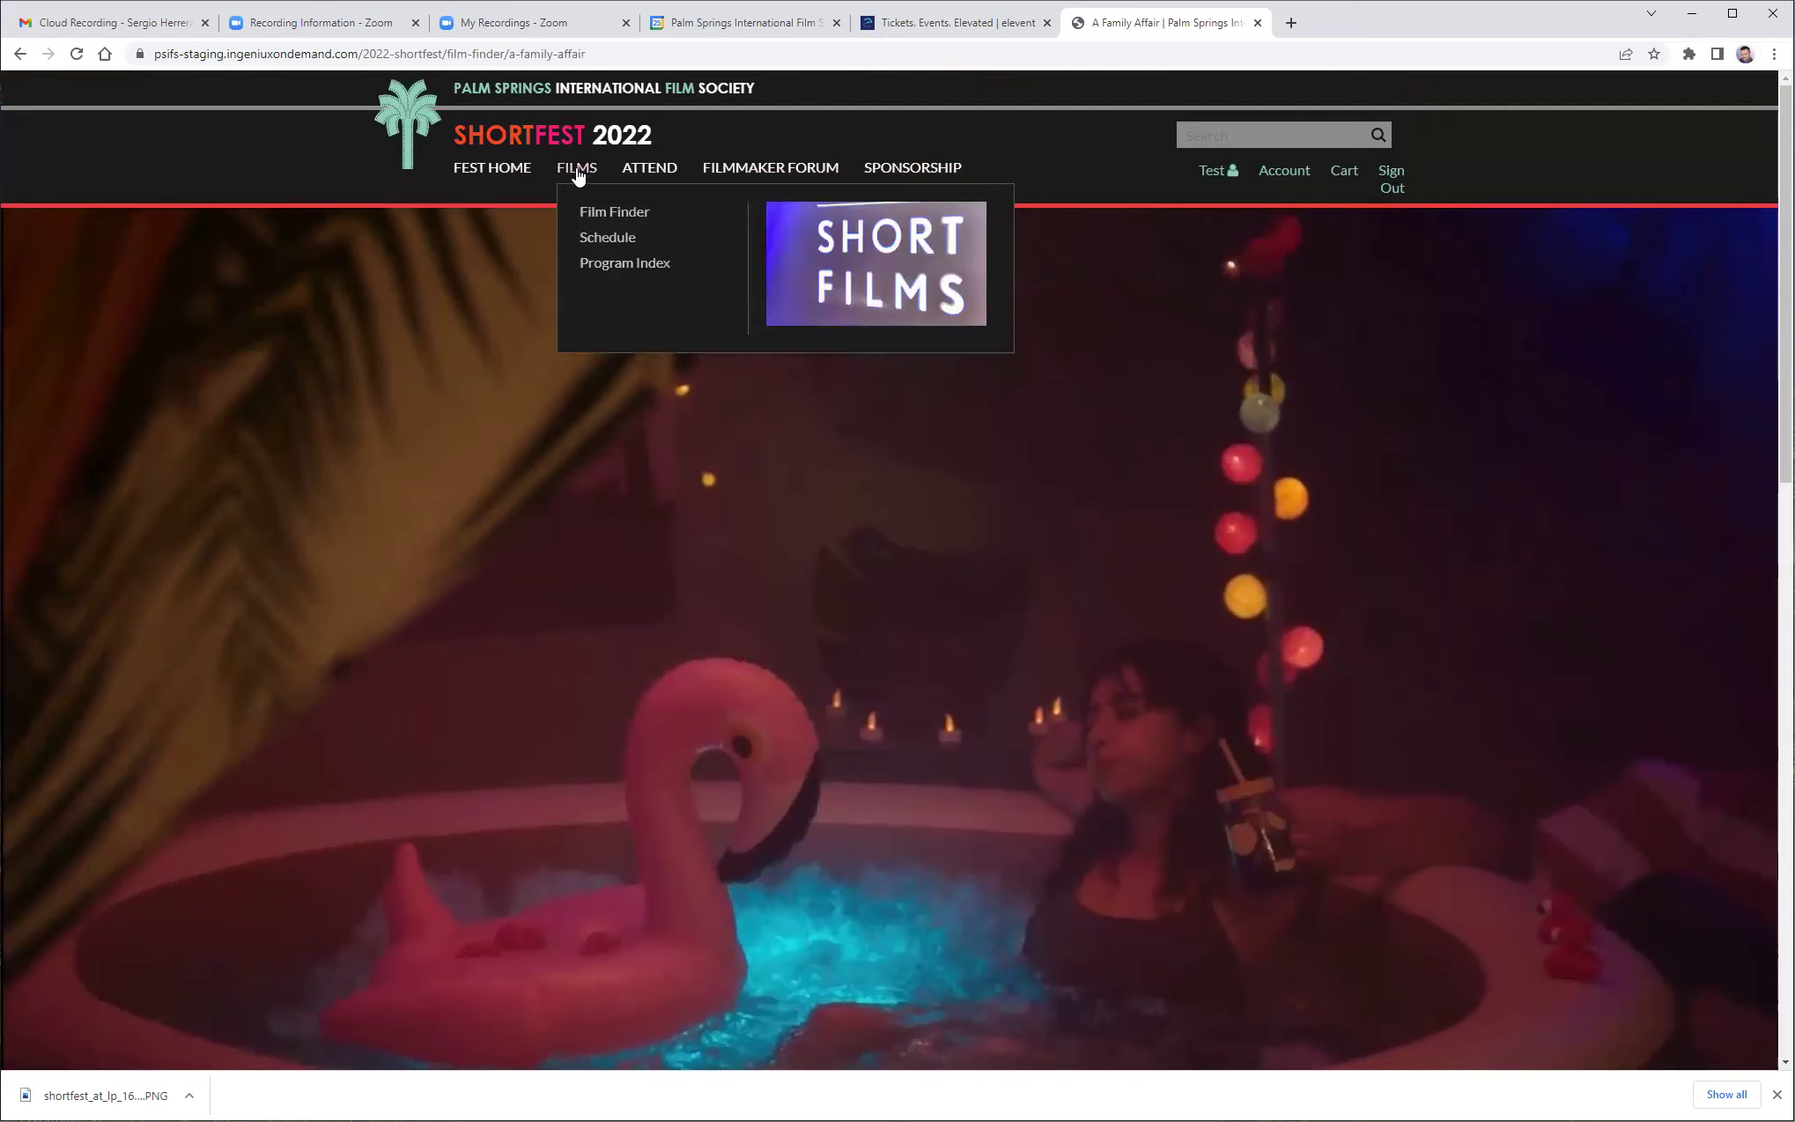
click(584, 176)
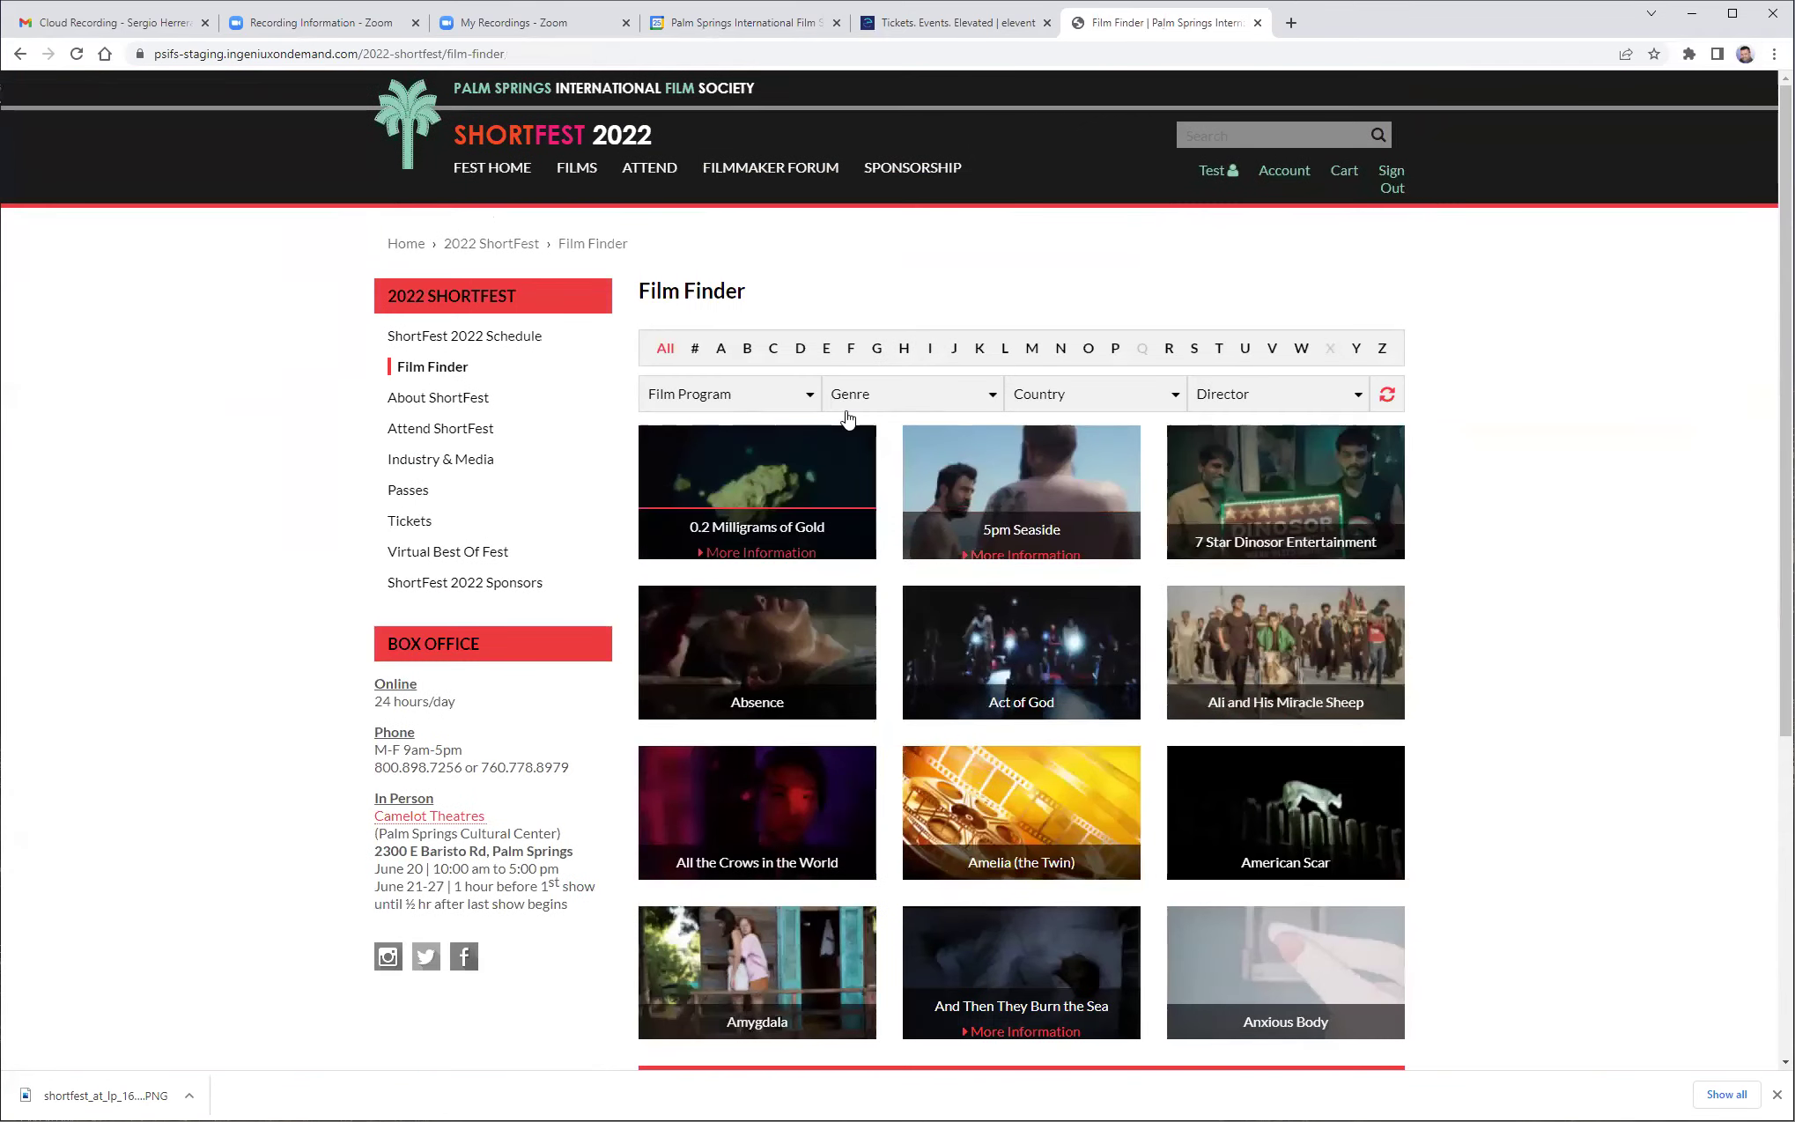
mouse_move(584, 173)
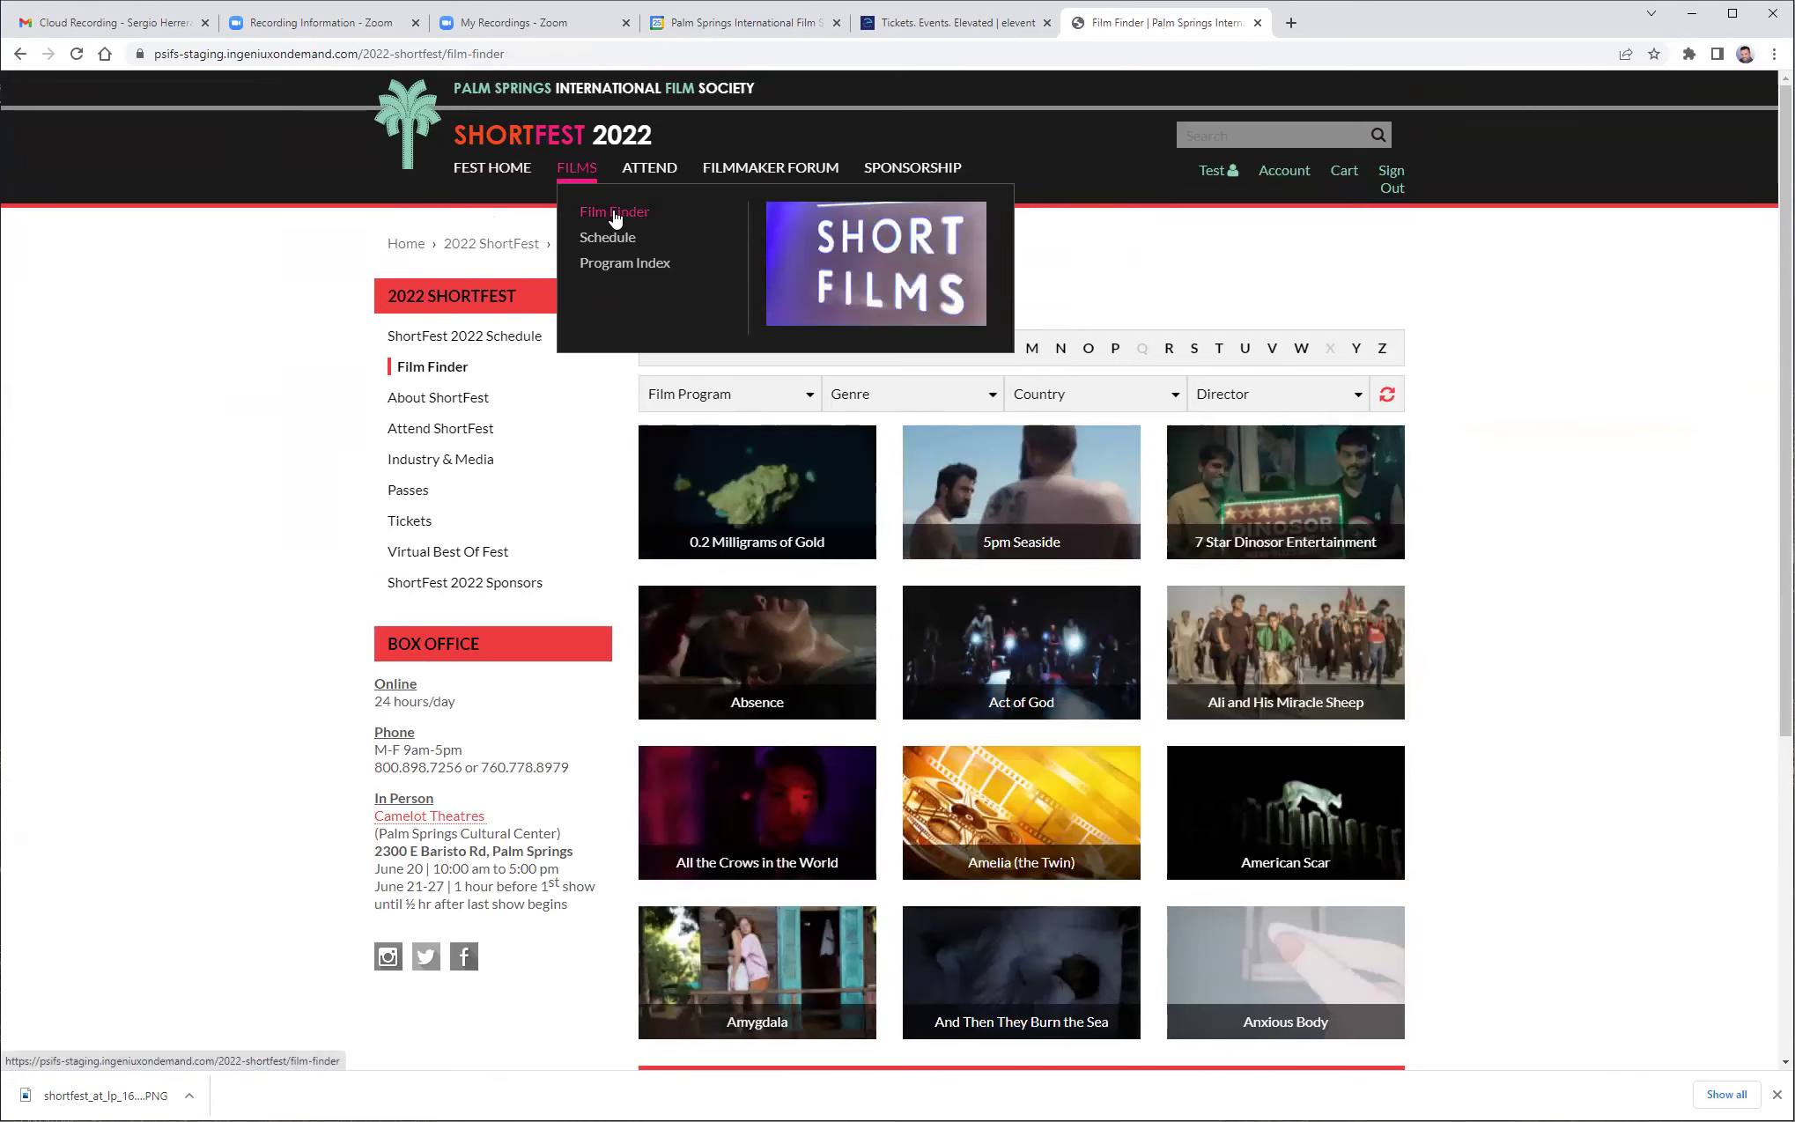
Step: Open Life on Earth and start reserving its June 21, 2:30 PM showing
scroll(1055, 591, down, 5)
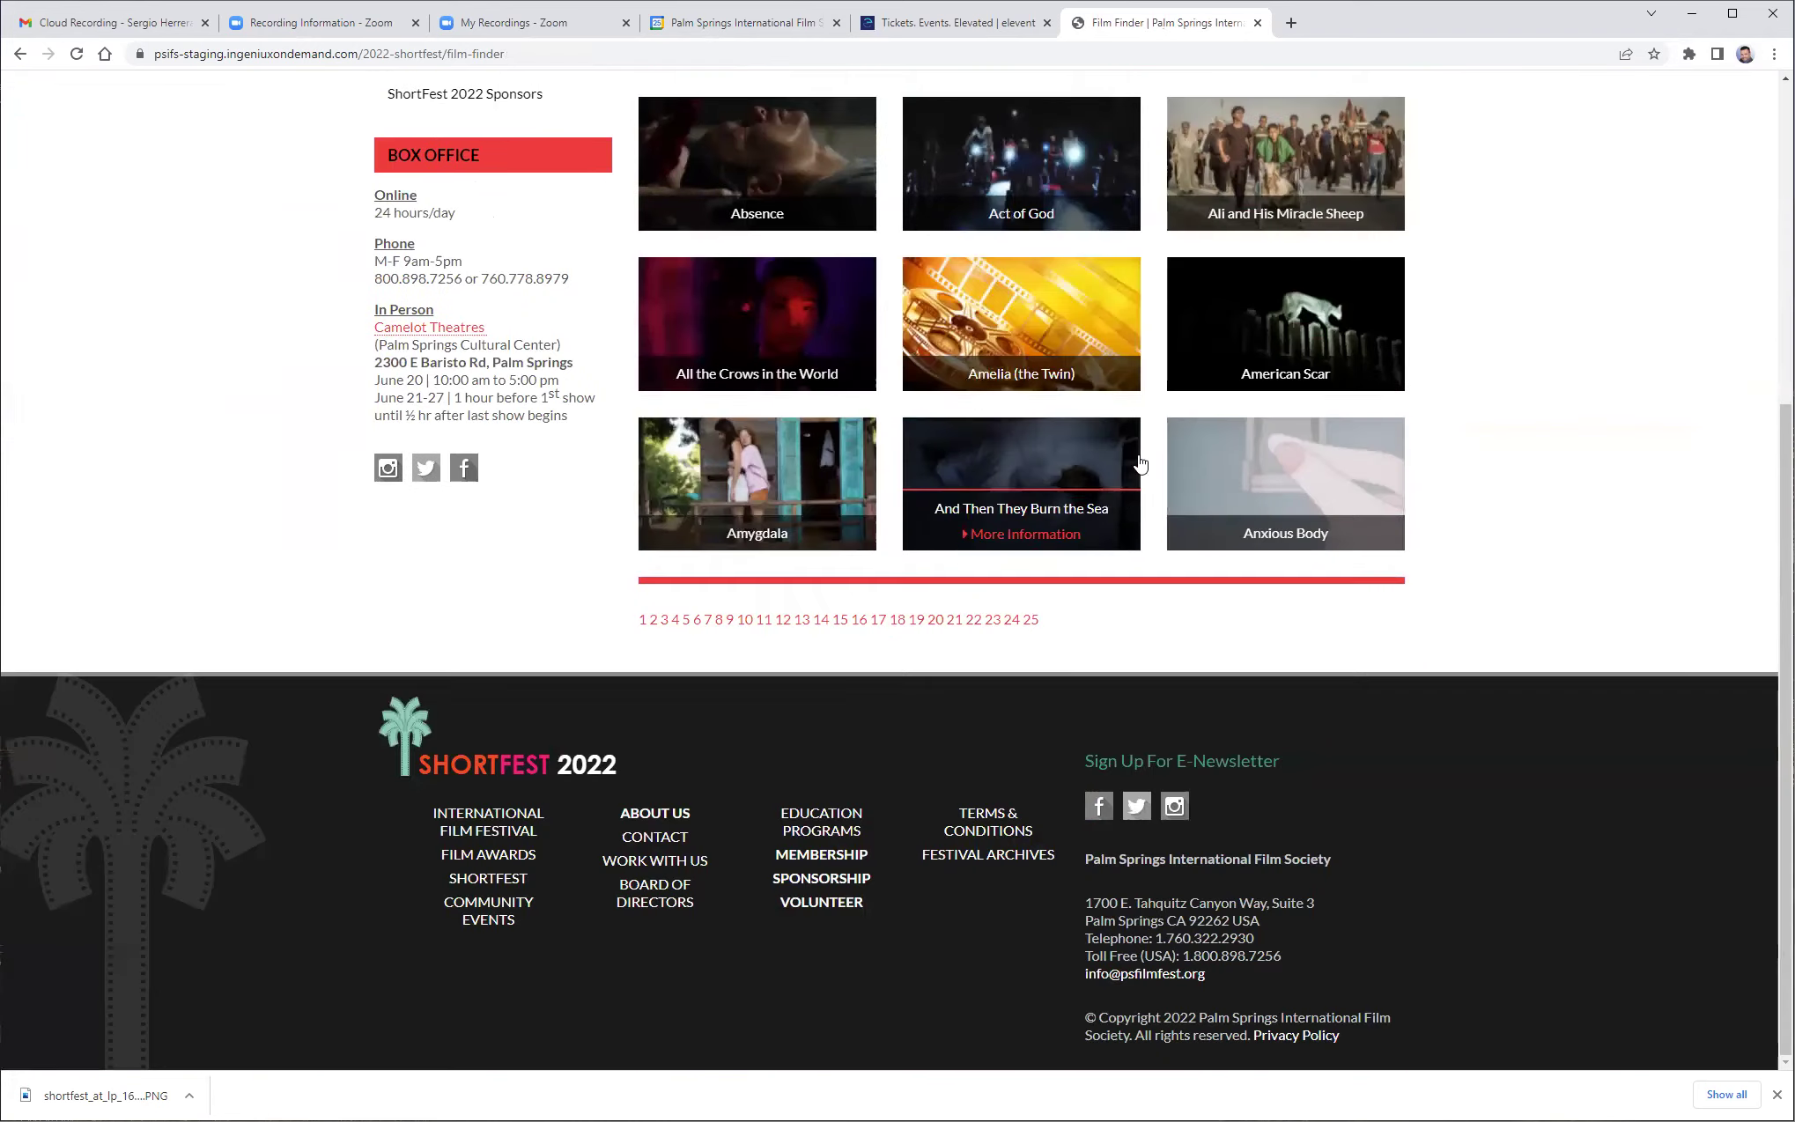
click(1287, 322)
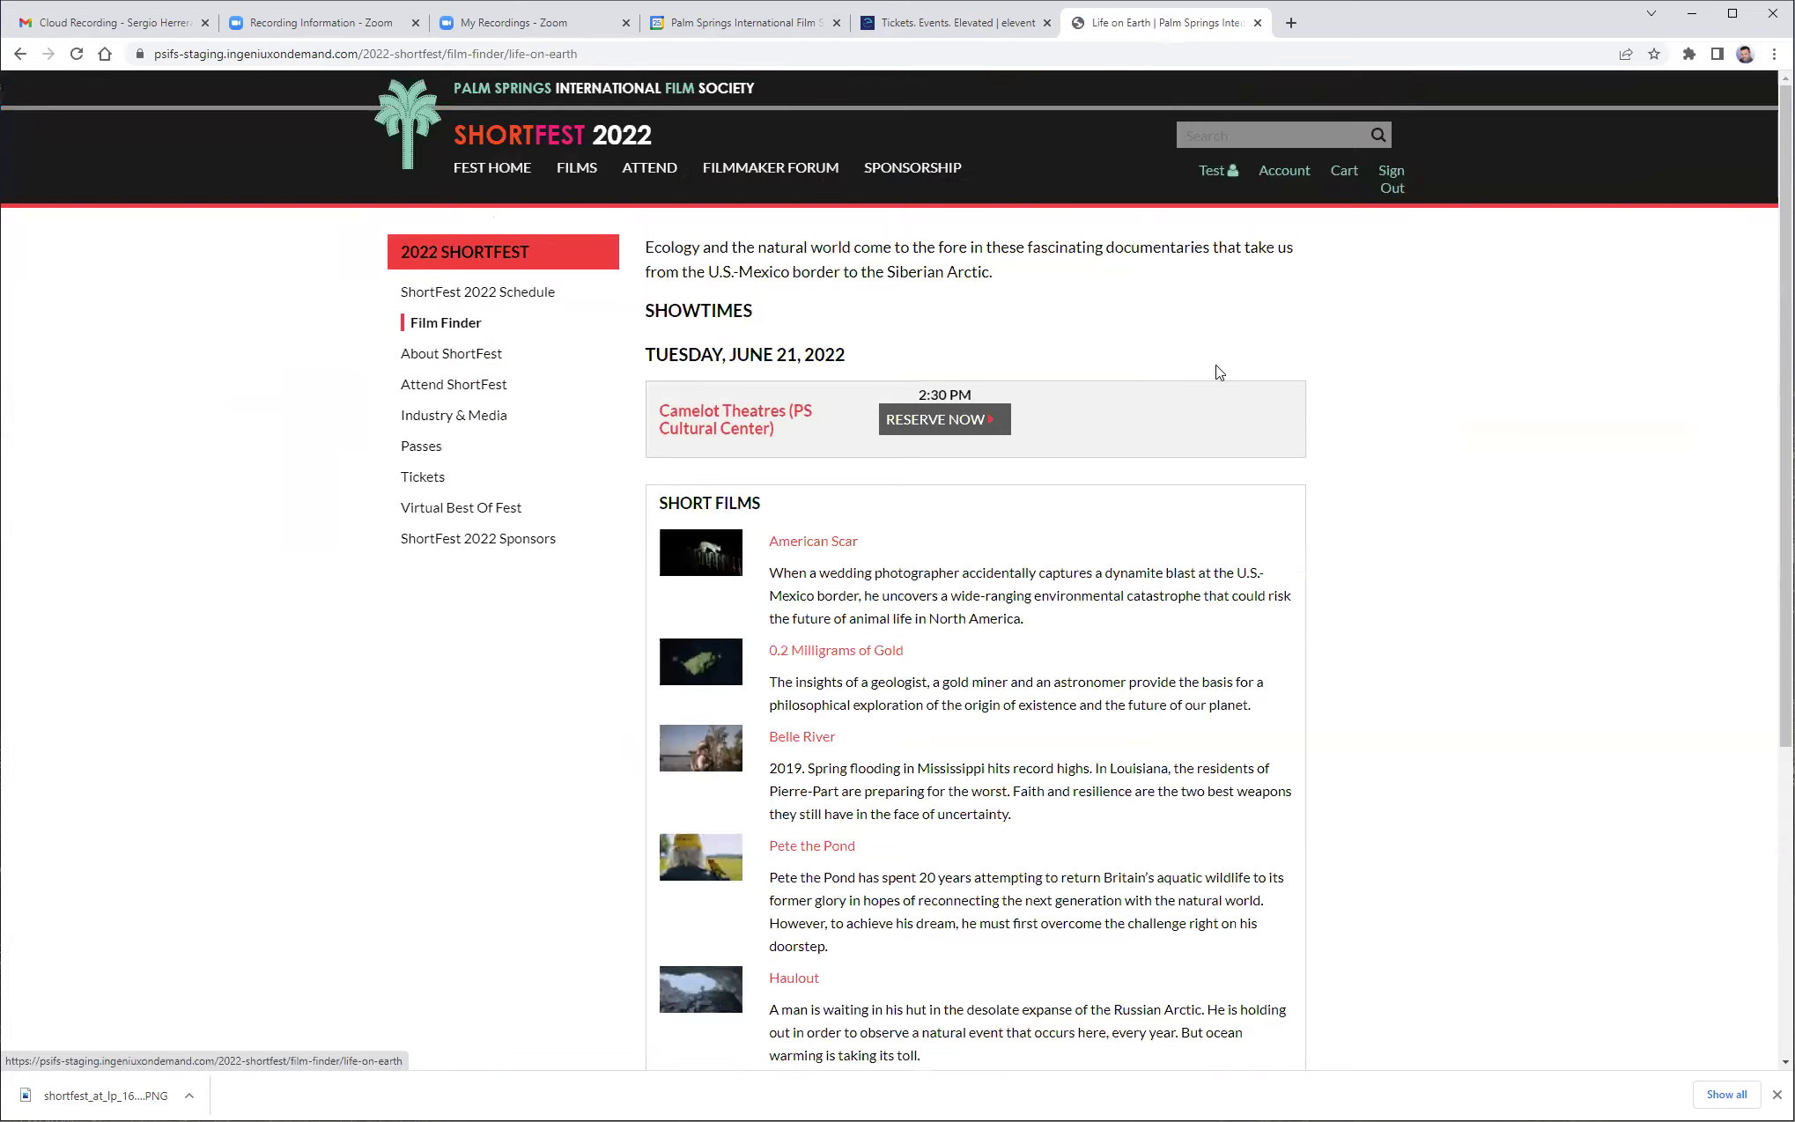
scroll(1110, 437, down, 10)
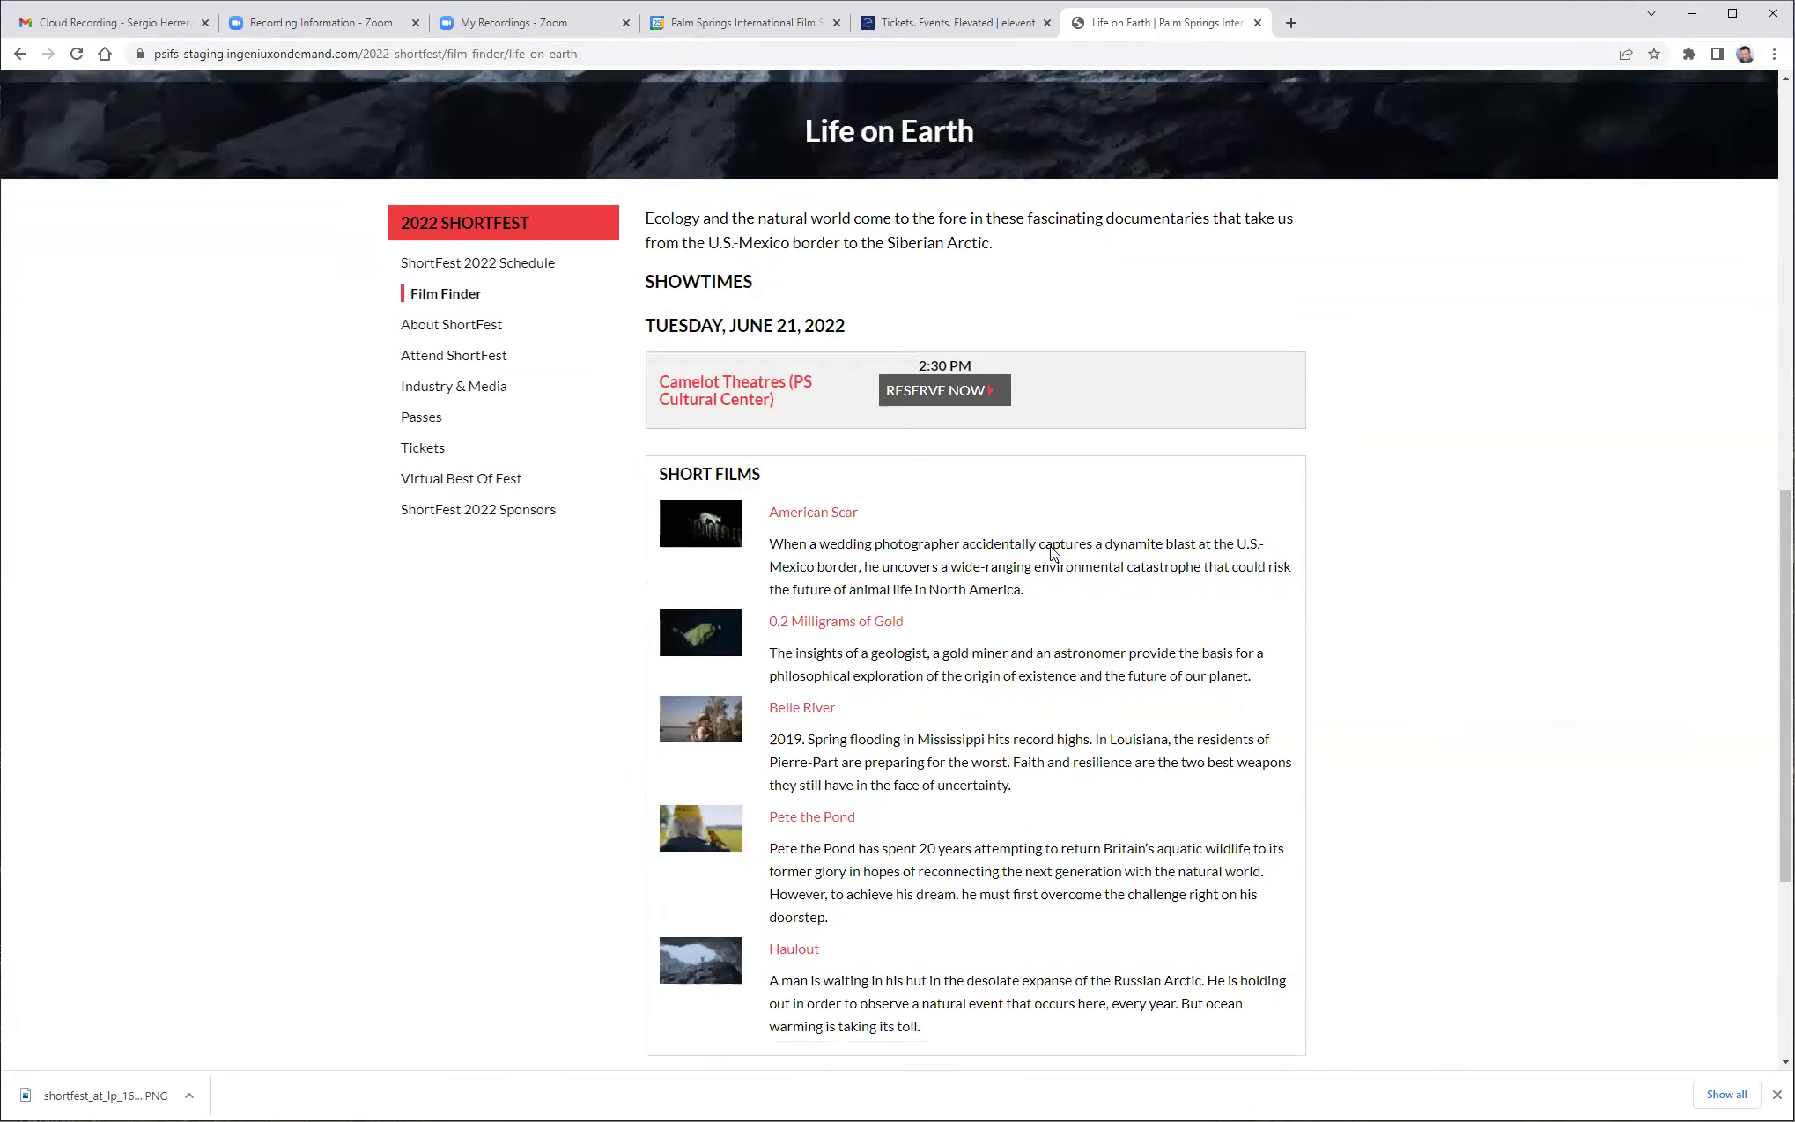
scroll(963, 403, up, 4)
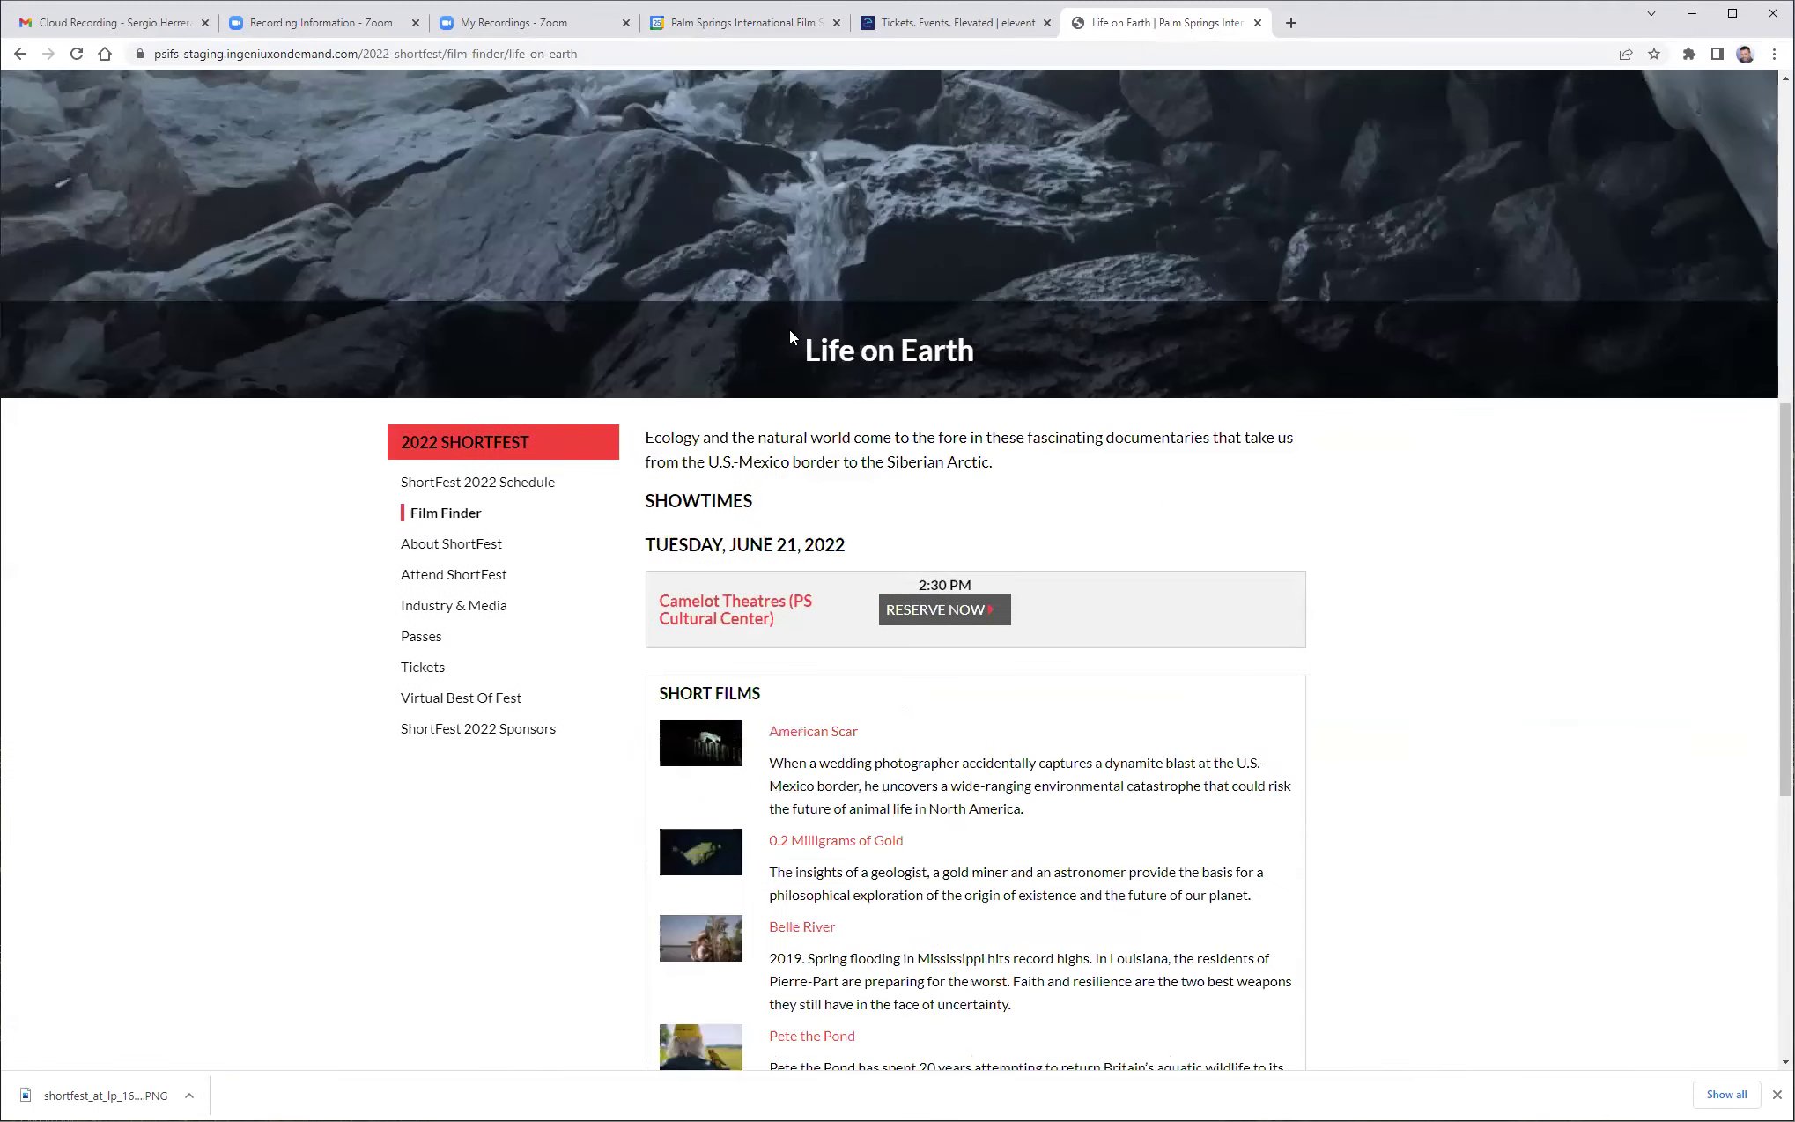
scroll(934, 809, down, 5)
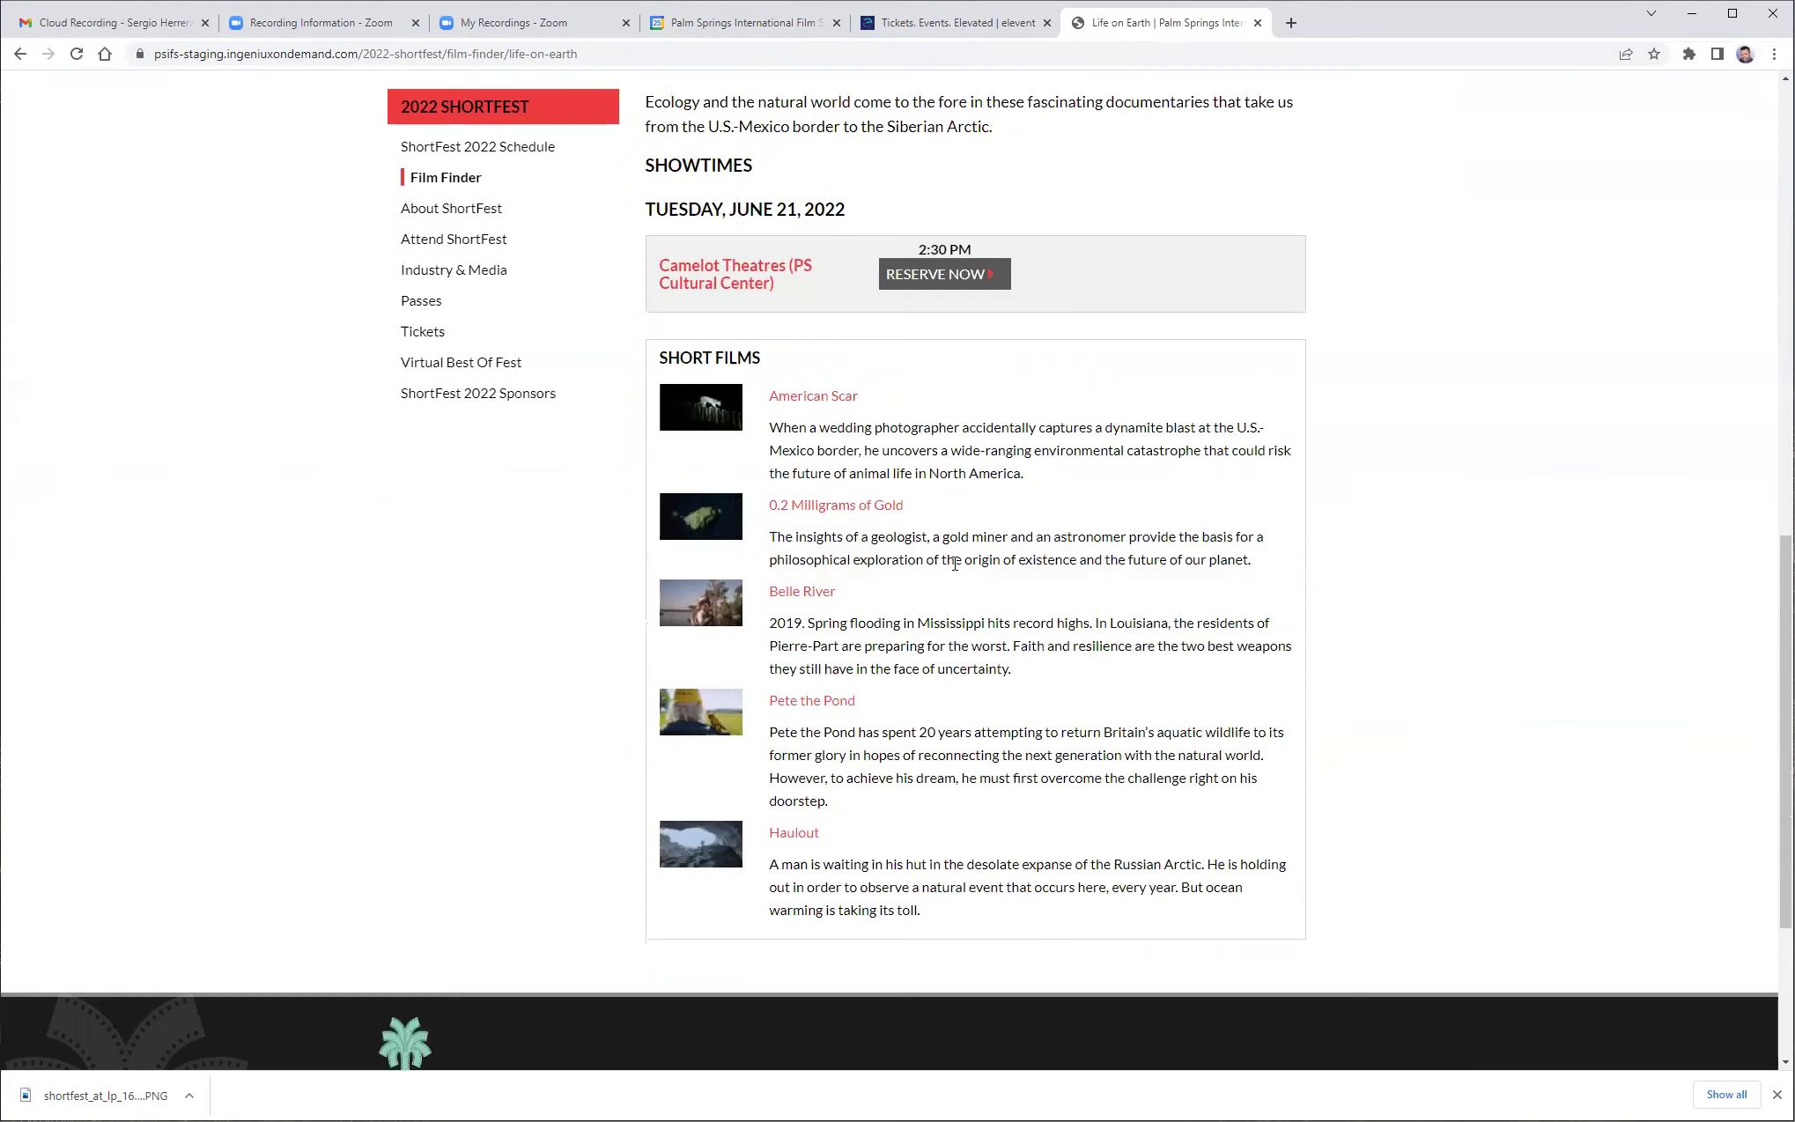
click(943, 275)
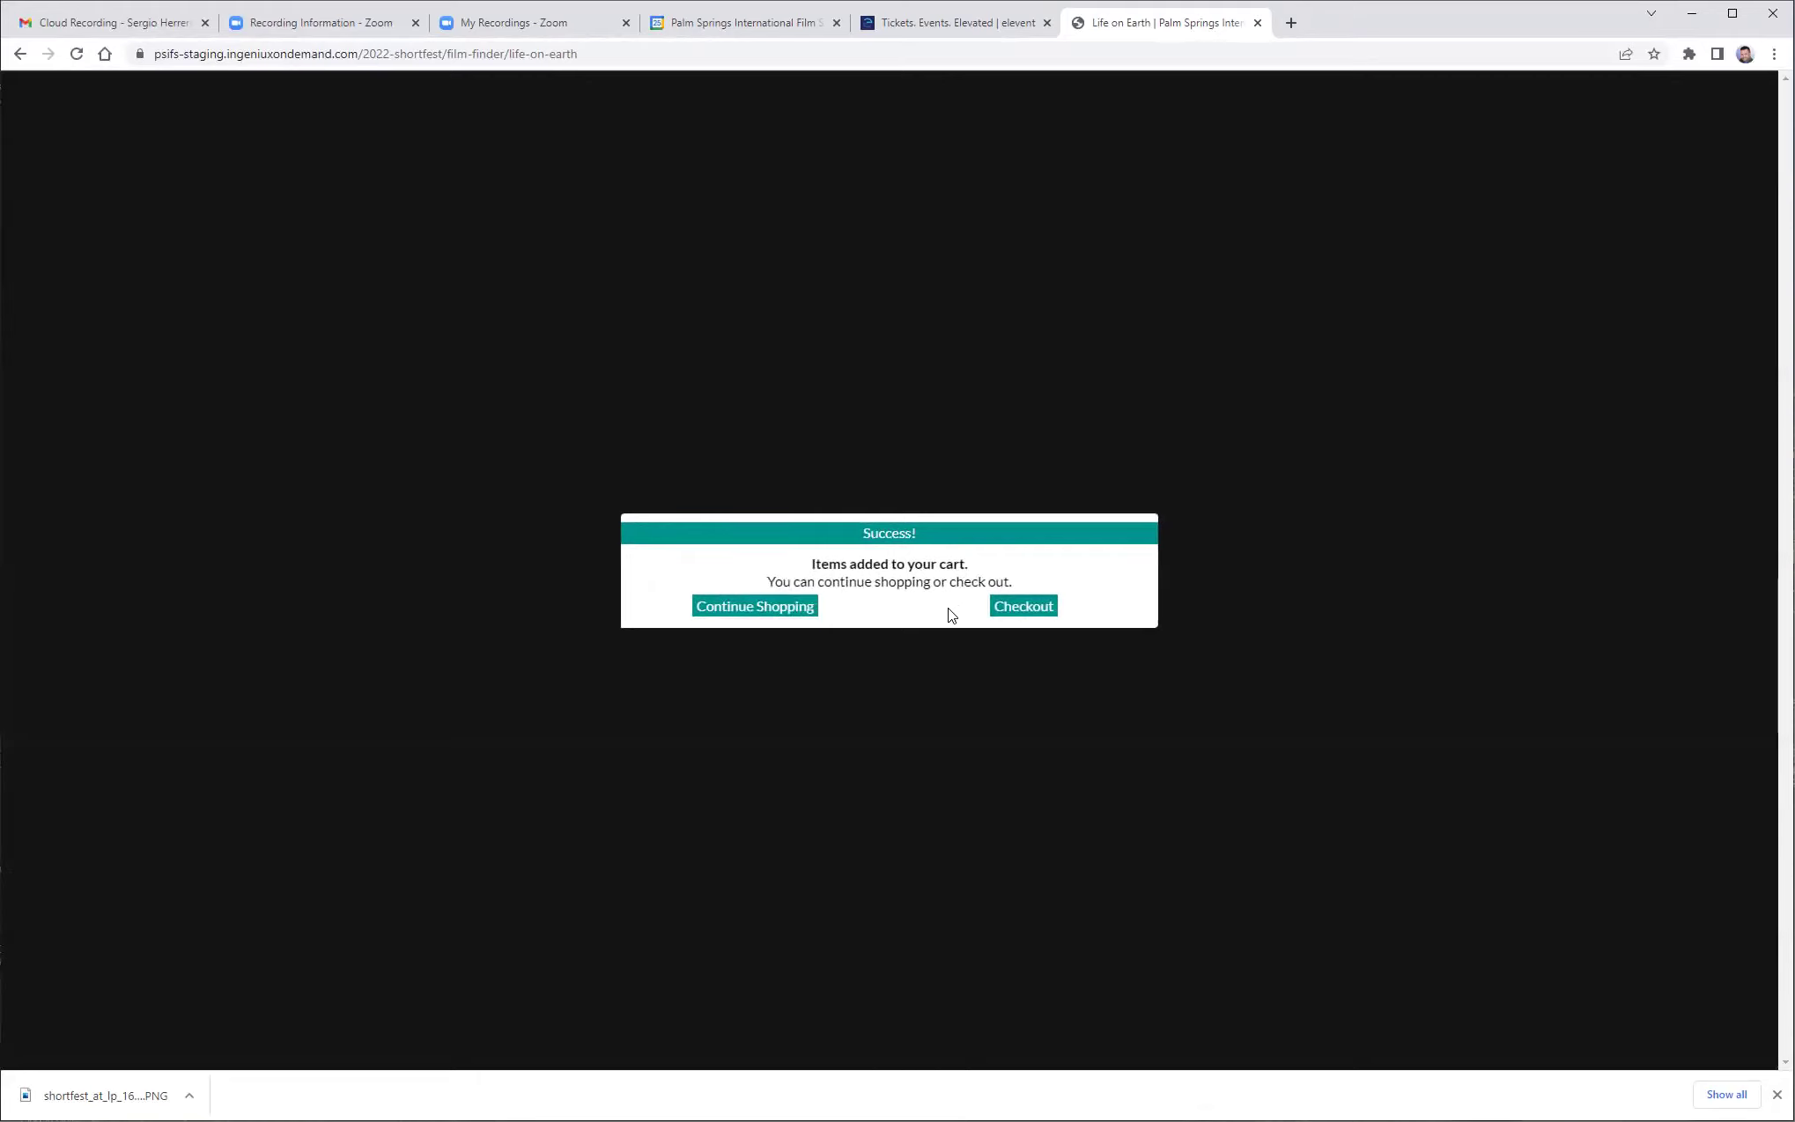
Step: Check out and complete fulfillment of both Filmmaker Pass reservations at a $0.00 total
click(1026, 608)
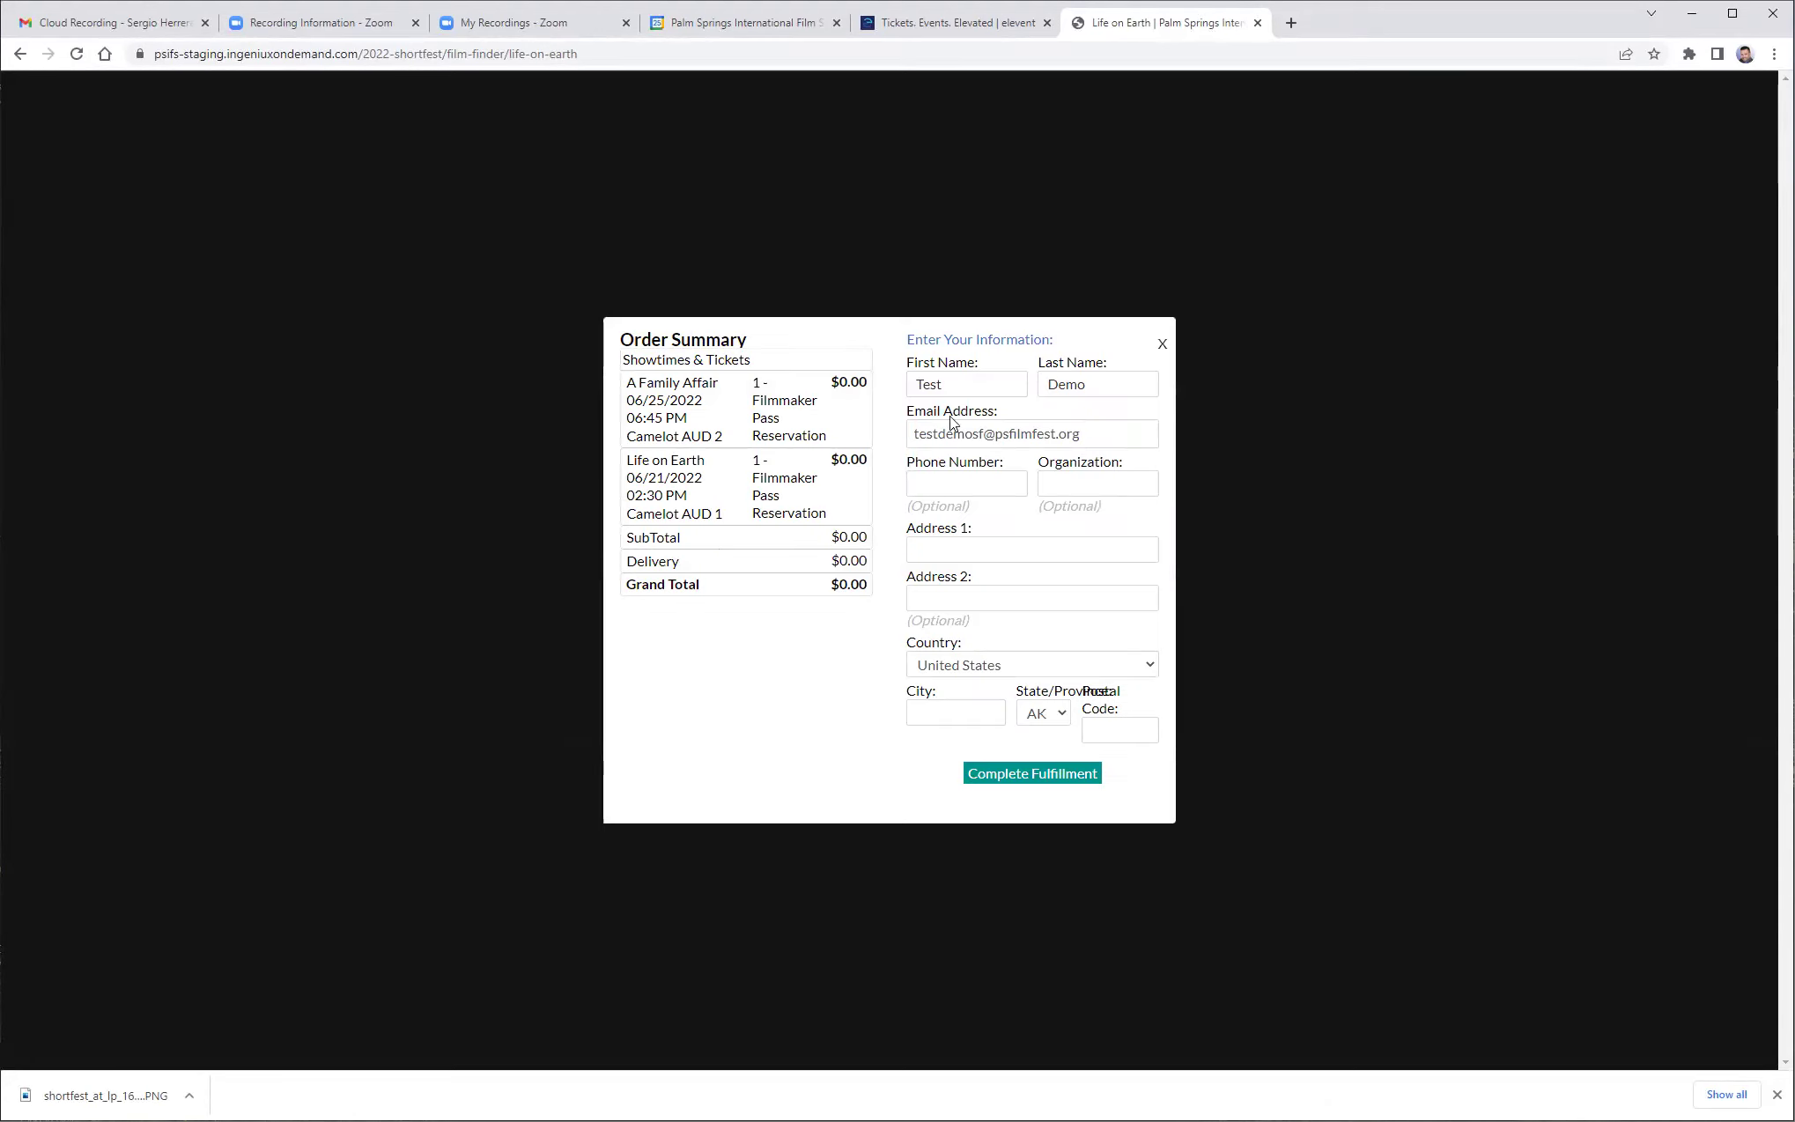
click(1033, 776)
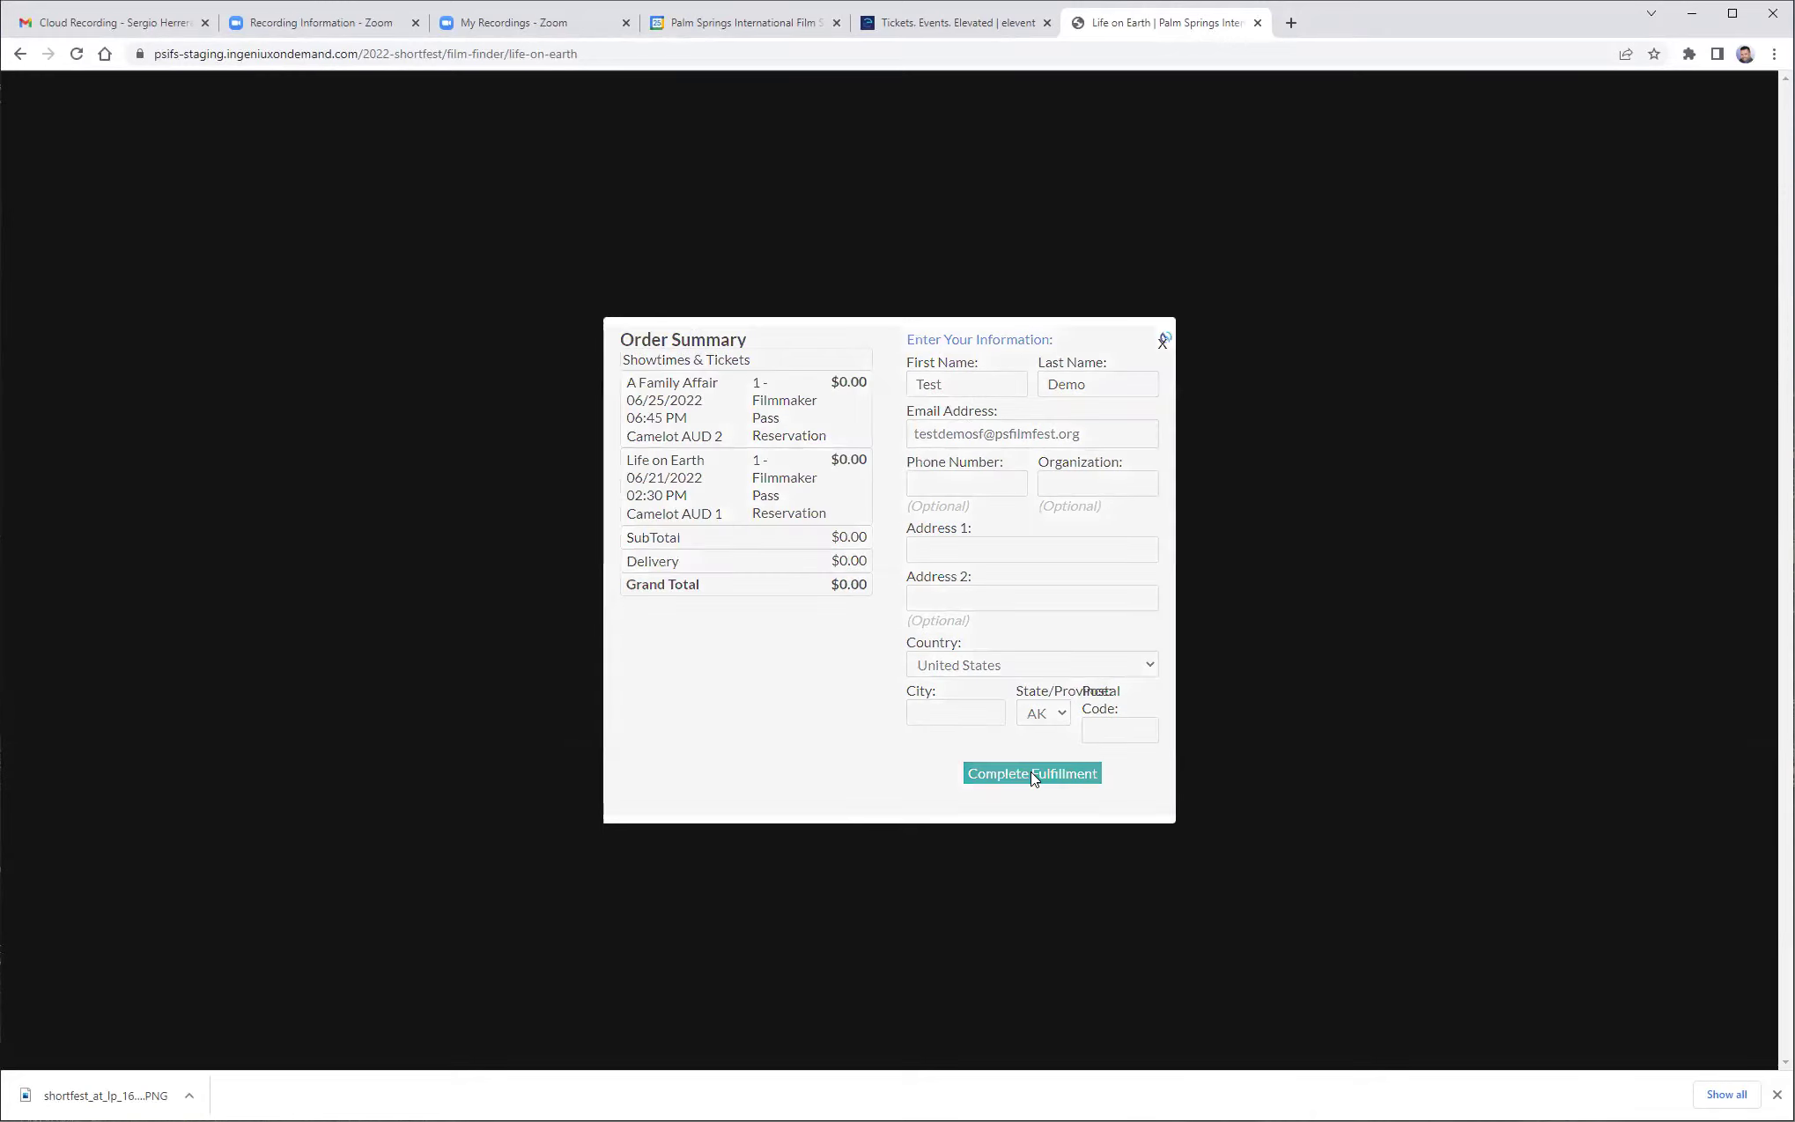